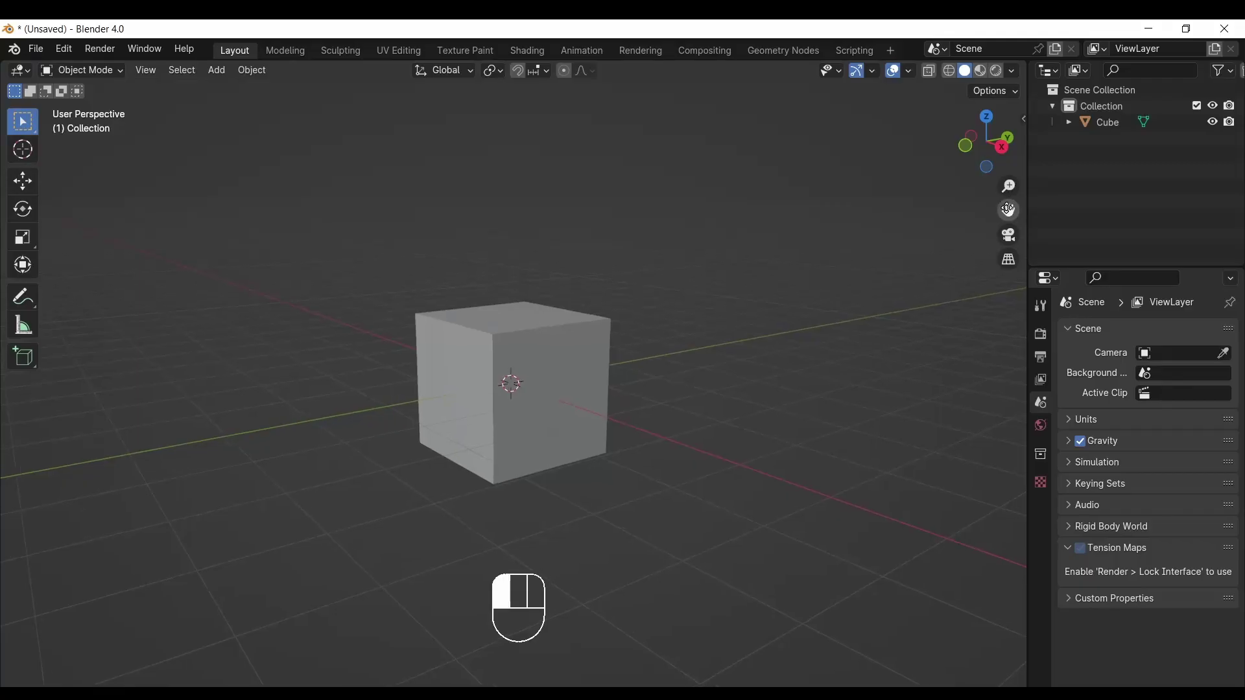
# Put the cube into Edit Mode and subdivide its whole mesh once
pyautogui.moveTo(986, 141); pyautogui.dragTo(998, 139)
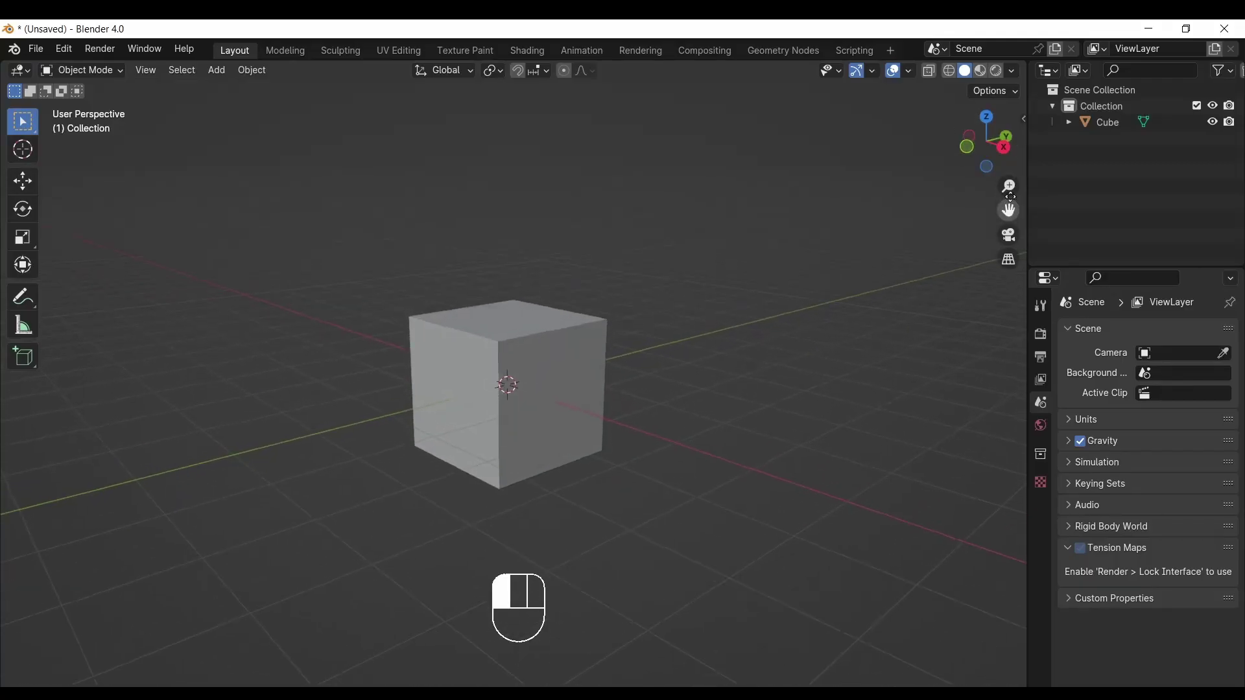
pyautogui.moveTo(493, 363); pyautogui.dragTo(488, 337, button='middle')
pyautogui.click(506, 313)
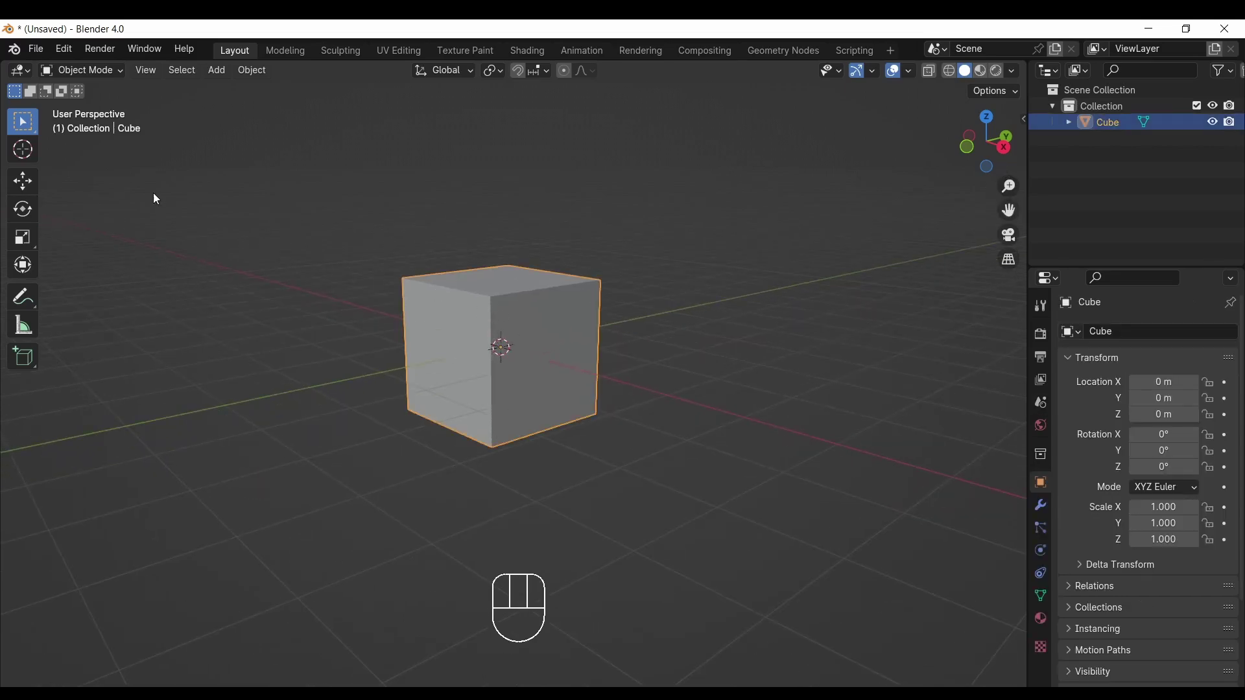
pyautogui.click(95, 71)
pyautogui.click(99, 103)
pyautogui.rightClick(664, 264)
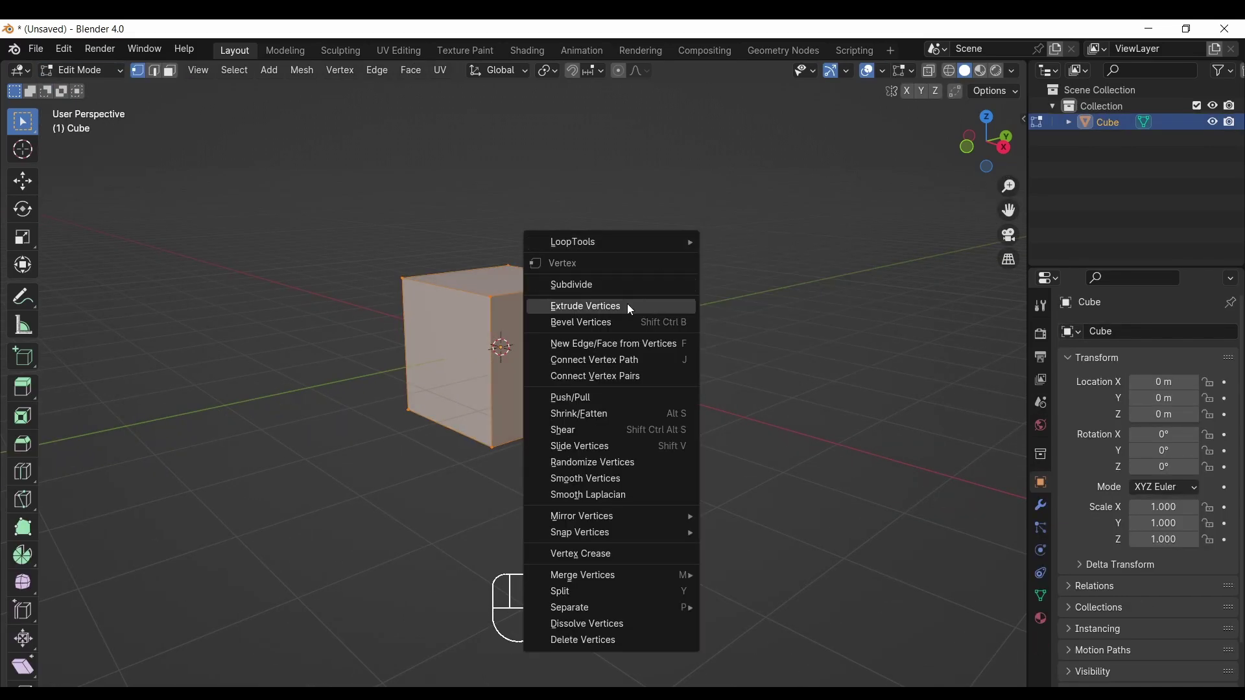
pyautogui.click(611, 284)
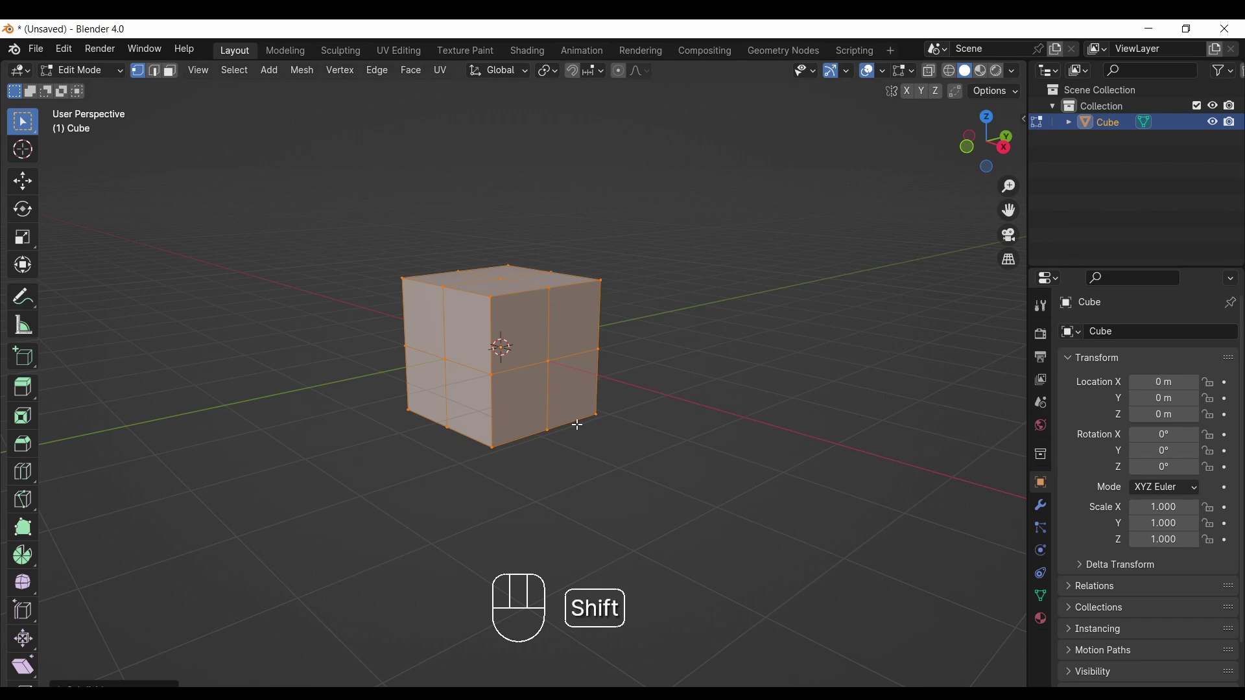
# Apply To Sphere with a factor of 1 to the subdivided cube
pyautogui.hotkey('shift', 'alt', 's')
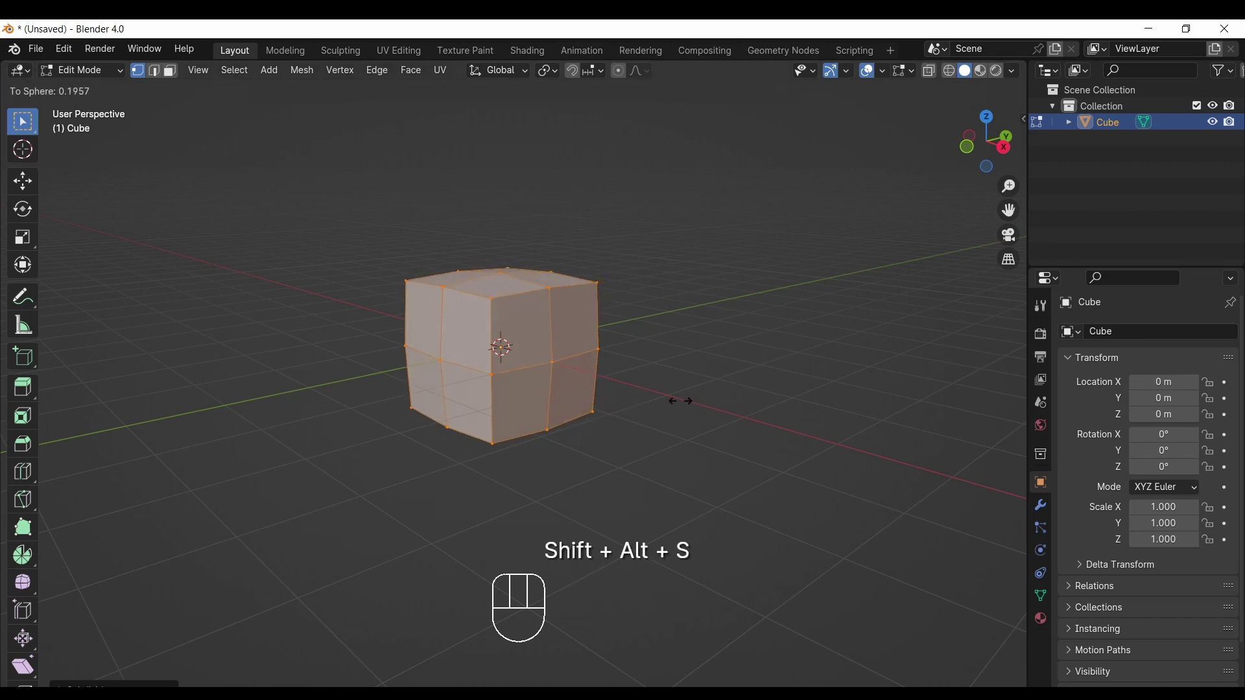
pyautogui.press('KP_1')
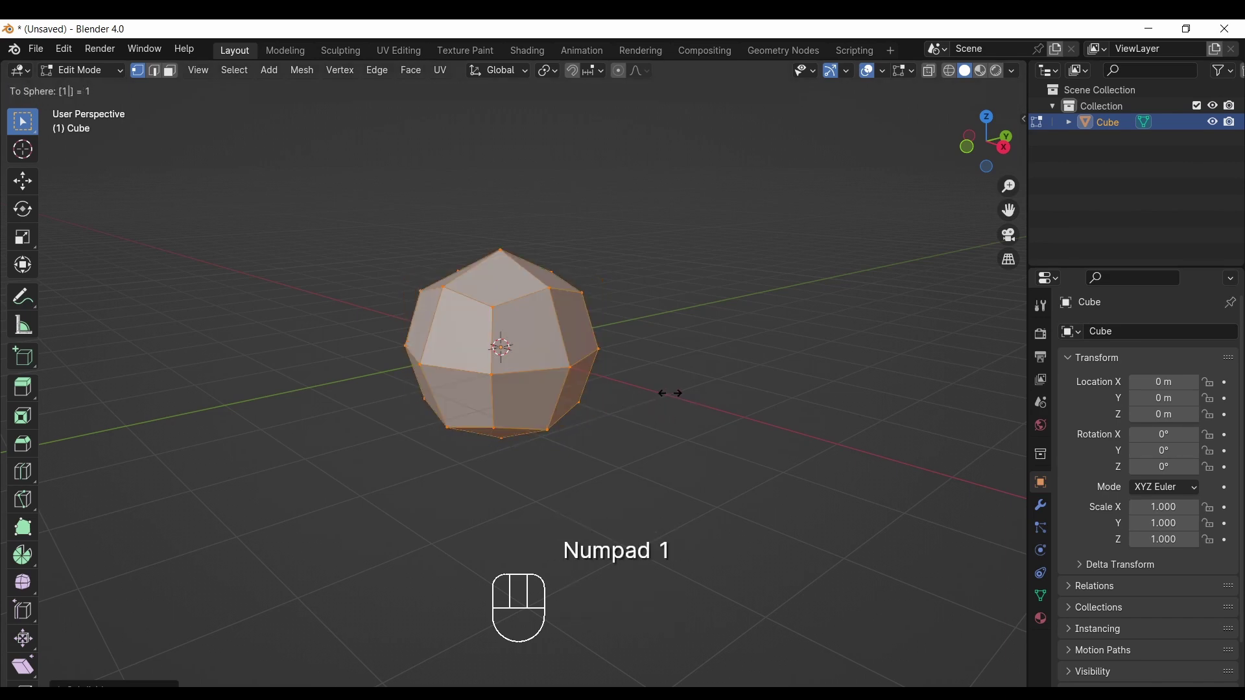
pyautogui.click(670, 394)
# In right side view with X-ray on, move the lower front vertices about 0.2 m forward and 0.6 m down to form the chin
pyautogui.click(1004, 145)
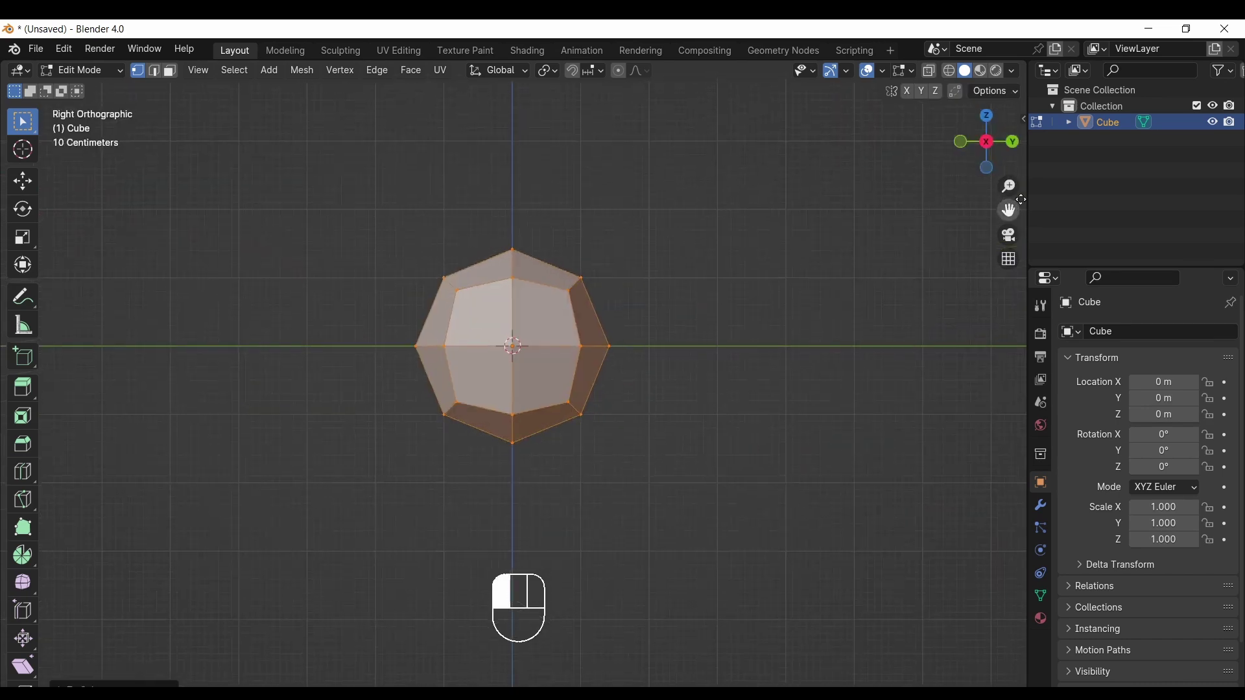
pyautogui.moveTo(1022, 197); pyautogui.dragTo(1001, 235)
pyautogui.click(926, 71)
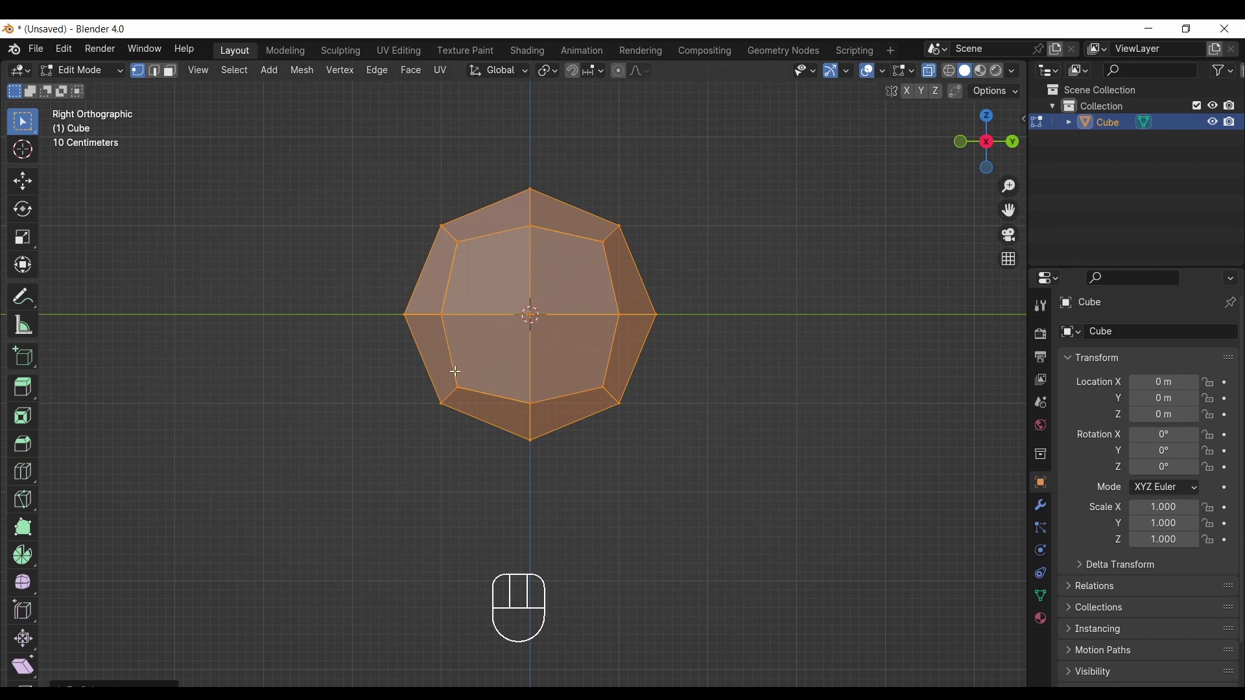
pyautogui.moveTo(389, 371); pyautogui.dragTo(492, 457)
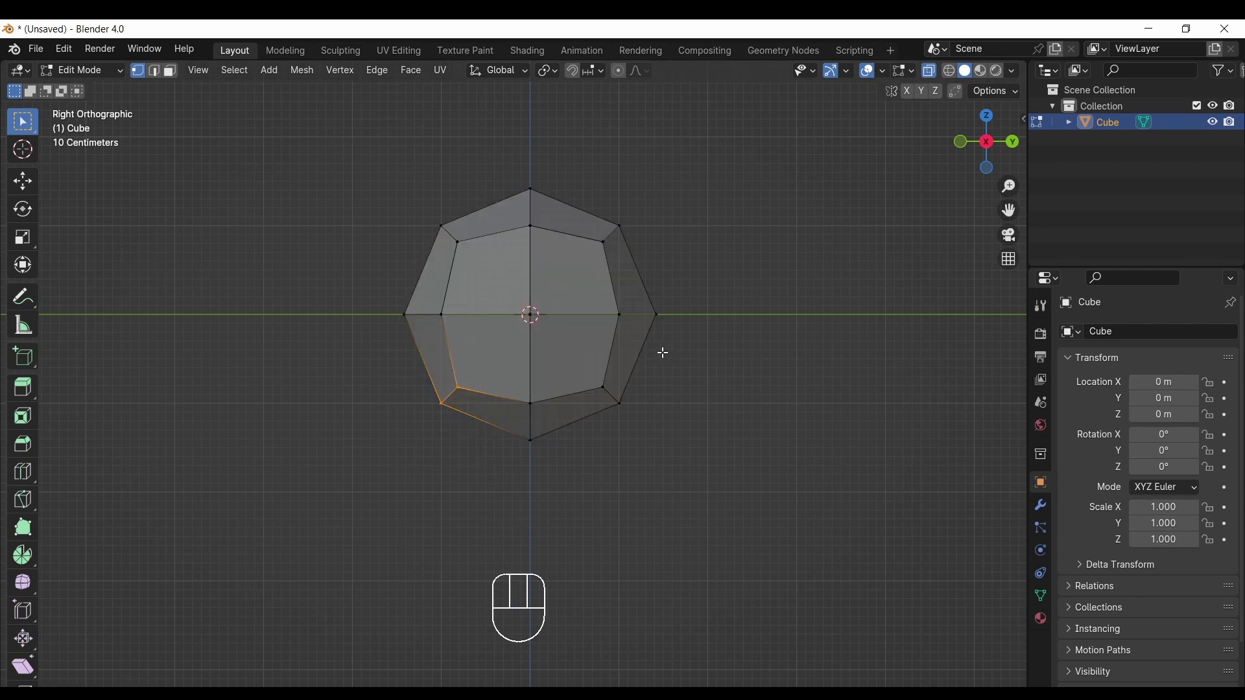
pyautogui.press('g')
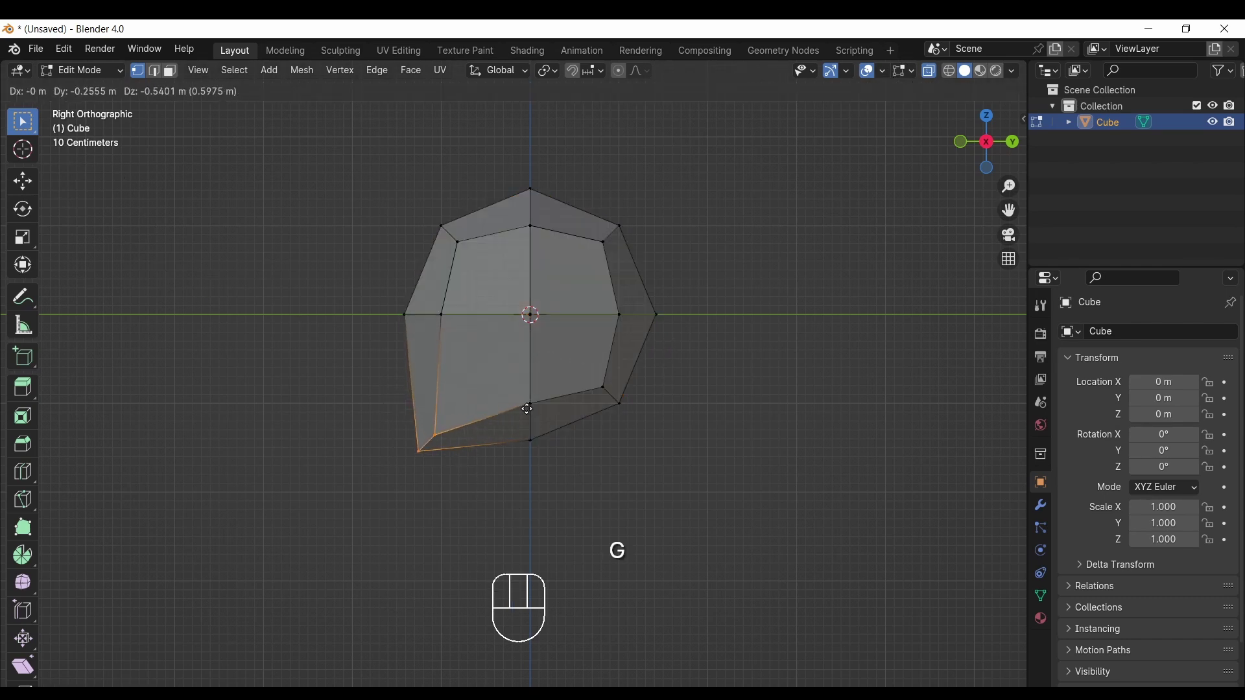
pyautogui.click(530, 412)
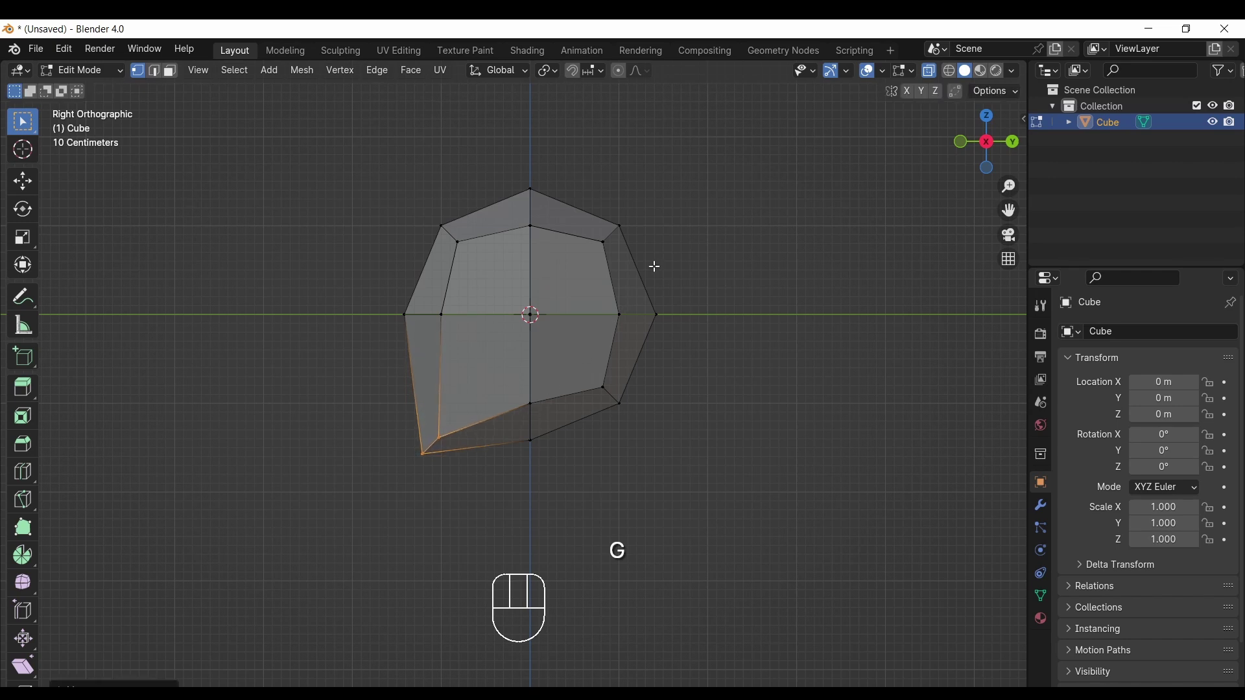
pyautogui.click(910, 250)
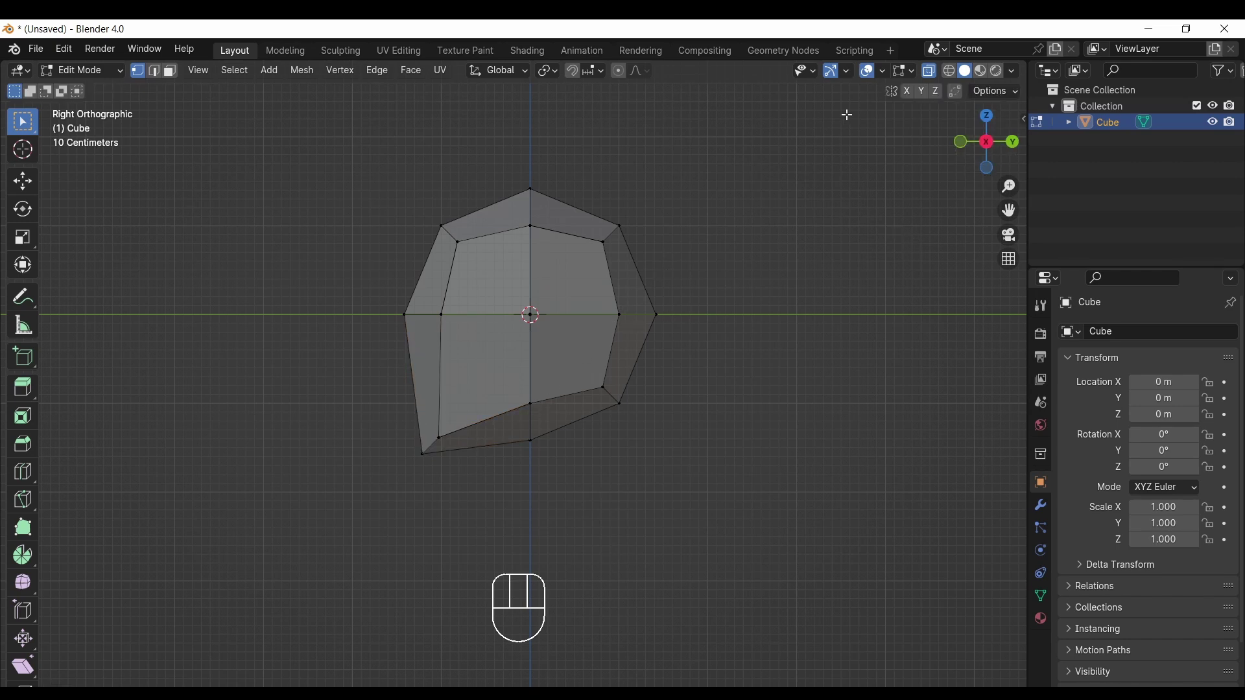
pyautogui.click(930, 70)
# Select the faces on the underside of the head and inset them together by about 0.19 m
pyautogui.moveTo(987, 141)
pyautogui.mouseDown()
pyautogui.moveTo(1097, 118)
pyautogui.moveTo(1109, 136)
pyautogui.moveTo(1083, 163)
pyautogui.moveTo(960, 84)
pyautogui.moveTo(937, 54)
pyautogui.moveTo(572, 206)
pyautogui.mouseUp()
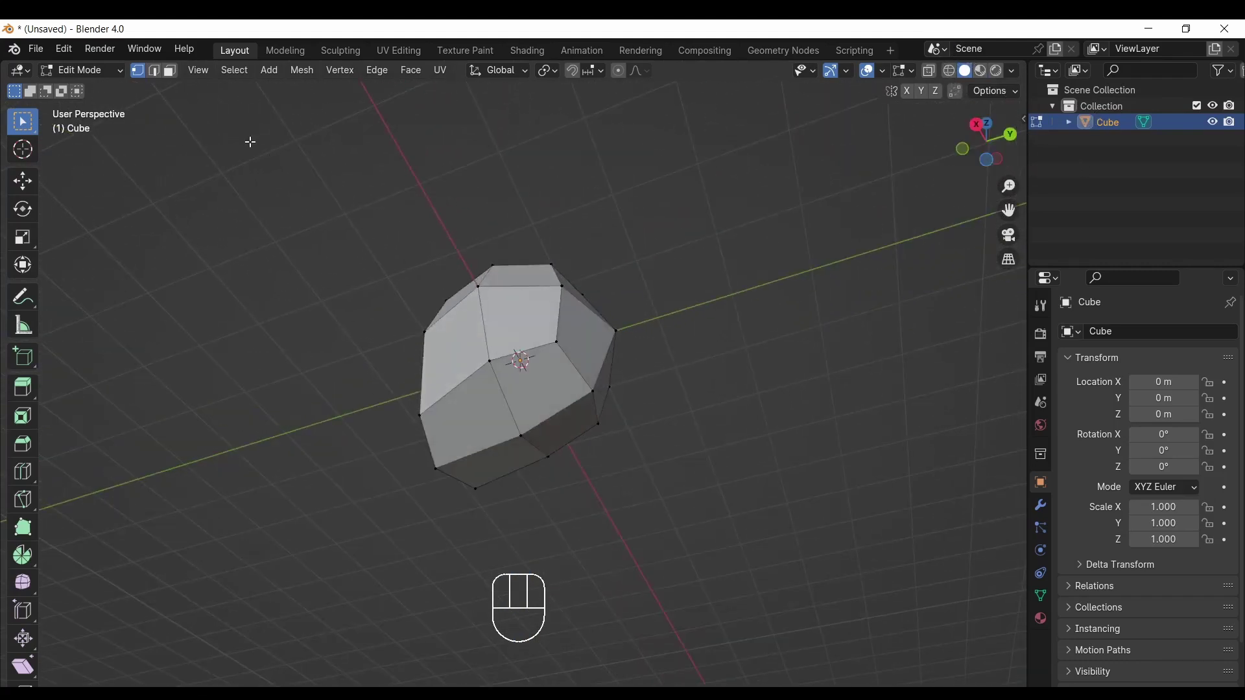
pyautogui.click(492, 400)
pyautogui.keyDown('shift'); pyautogui.click(545, 430); pyautogui.keyUp('shift')
pyautogui.keyDown('shift'); pyautogui.click(571, 383); pyautogui.keyUp('shift')
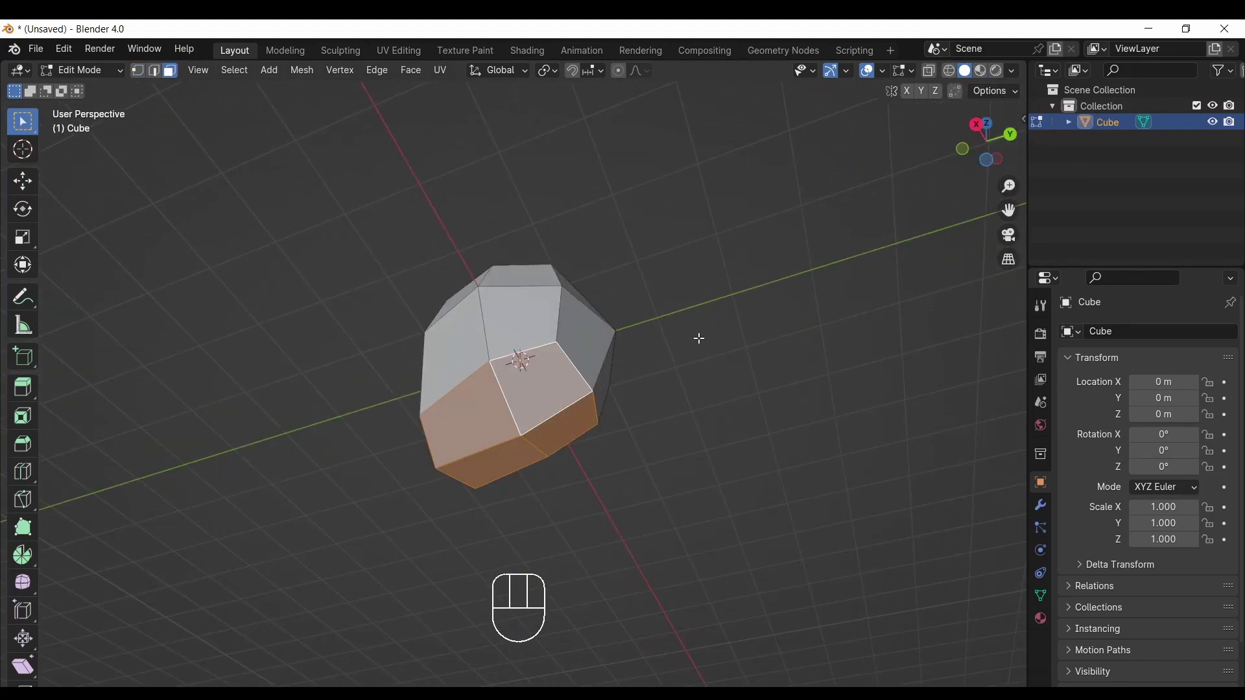
pyautogui.press('i')
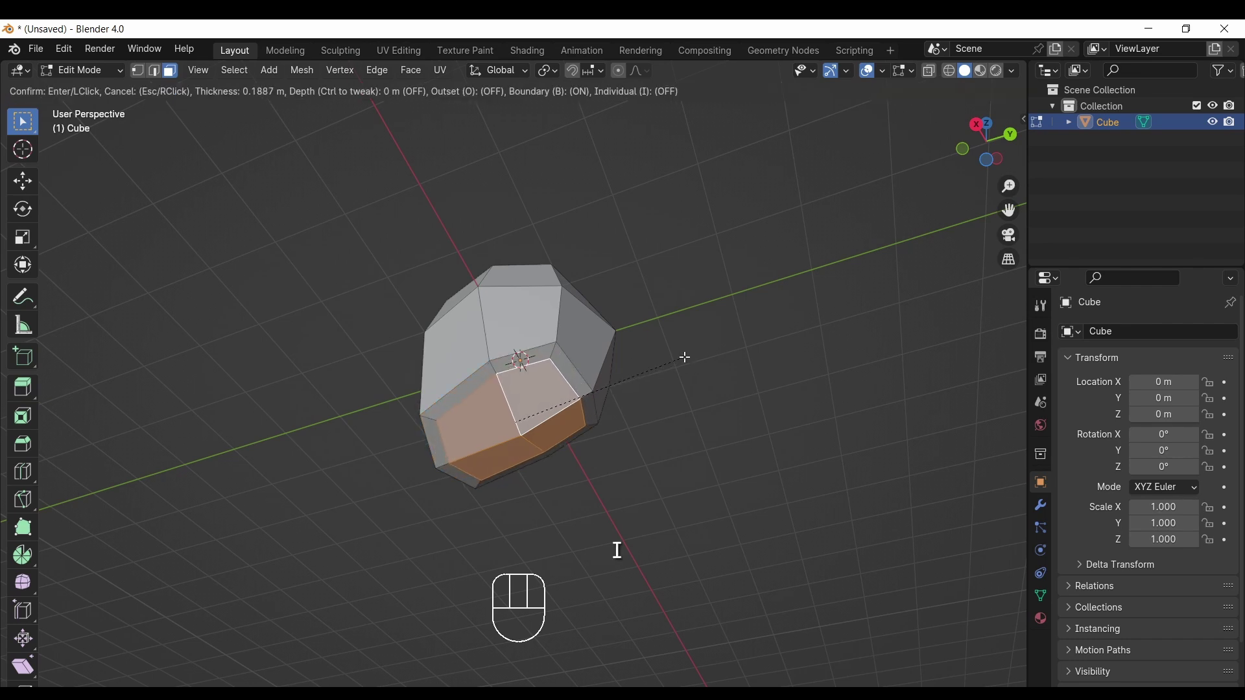
pyautogui.click(686, 357)
# Push the inset underside faces outward about 0.28 m with Shrink/Fatten
pyautogui.click(980, 127)
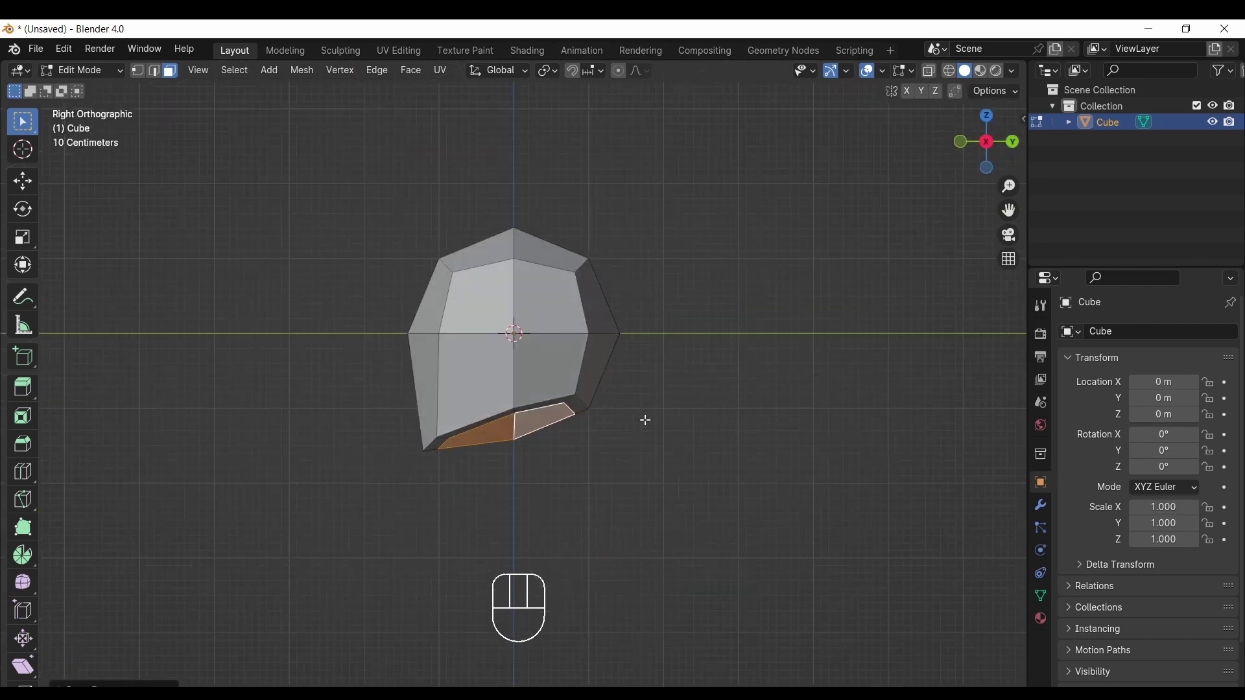
pyautogui.hotkey('alt', 's')
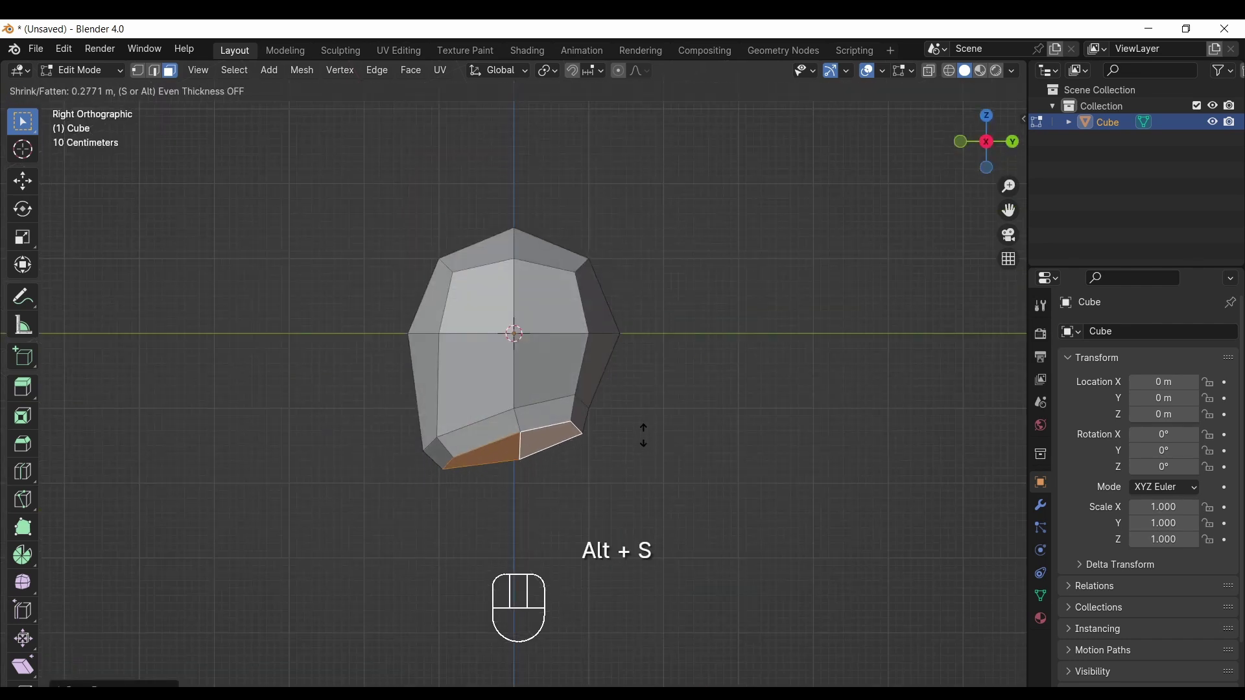
pyautogui.click(634, 447)
# Extrude the underside faces about 1.05 m to form the neck and scale its end to about 0.84
pyautogui.press('e')
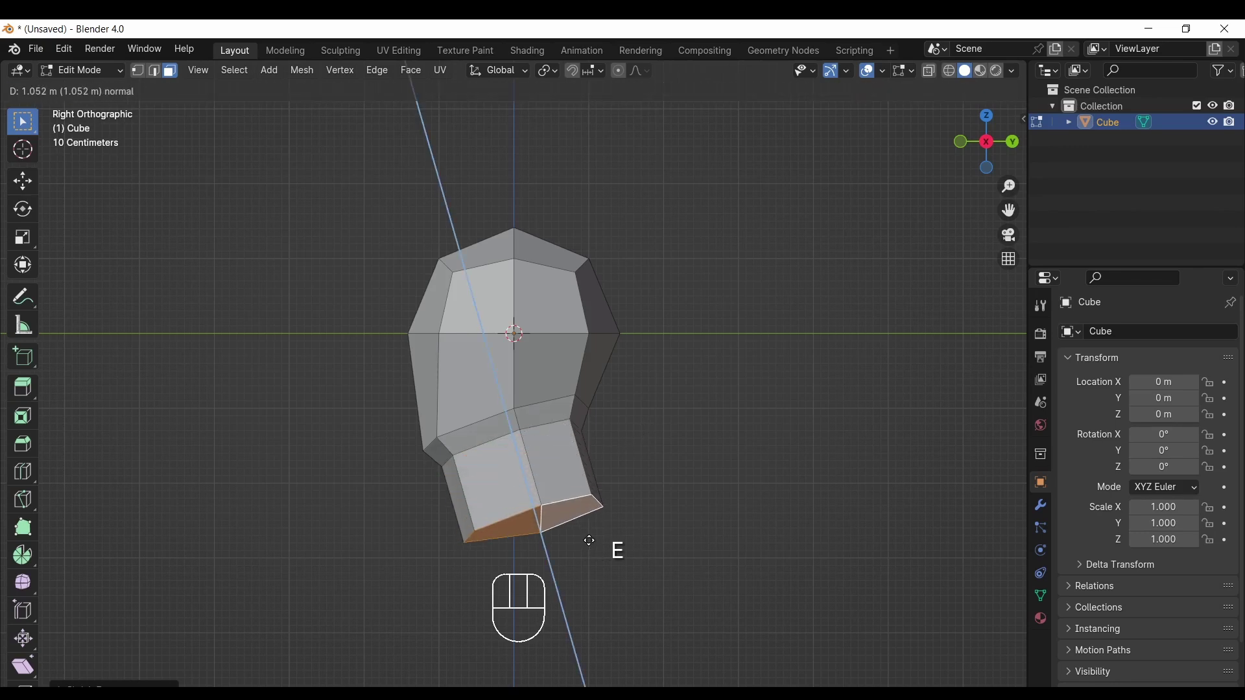
pyautogui.click(608, 520)
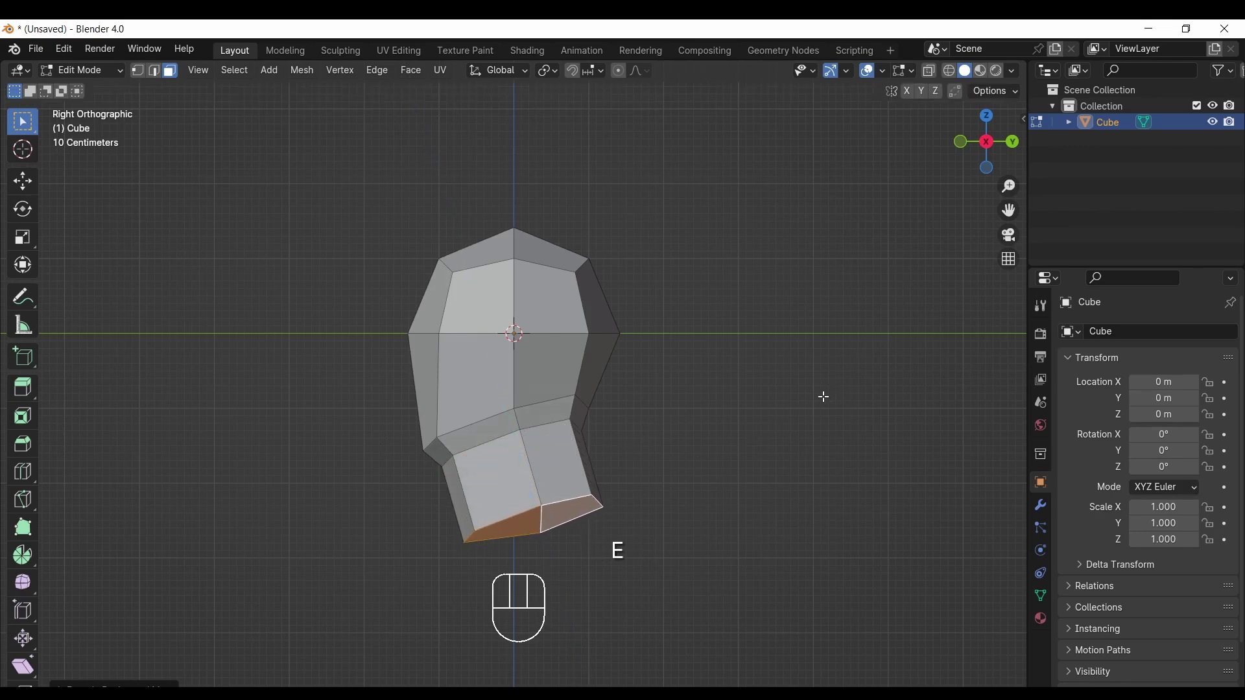
pyautogui.press('s')
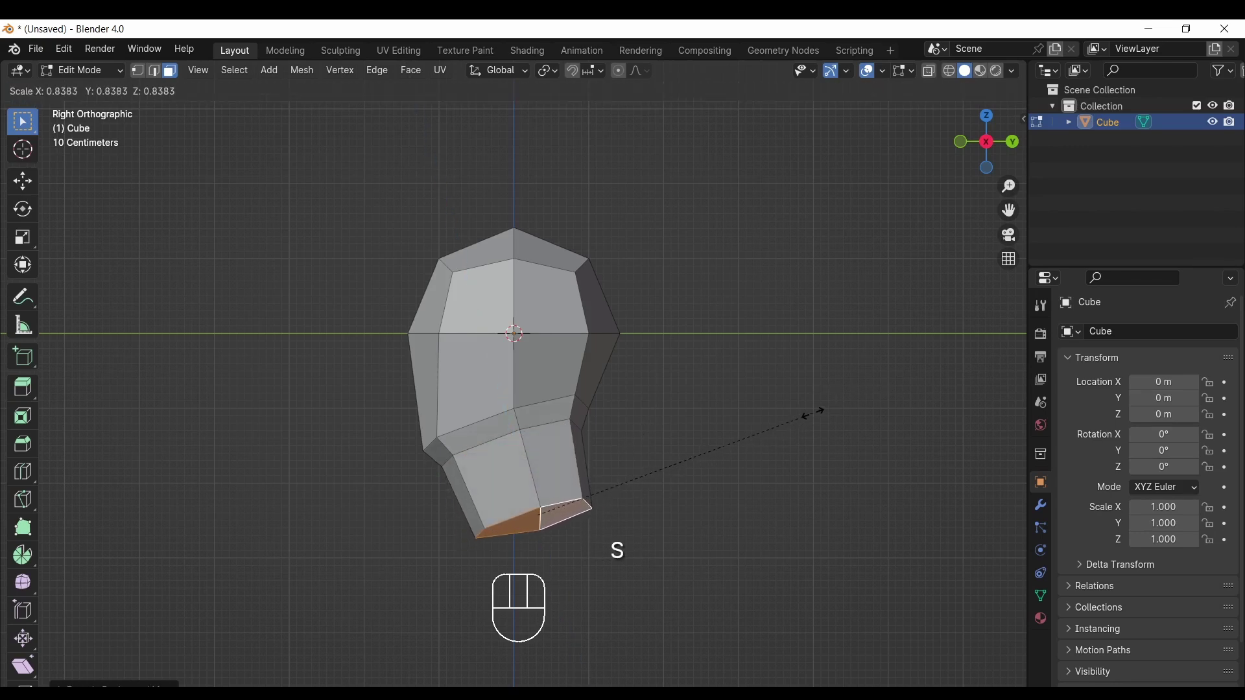
pyautogui.click(813, 411)
# Scale the edge loop at the top of the neck to about 0.86 and move it about 0.2 m backward along Y
pyautogui.click(960, 142)
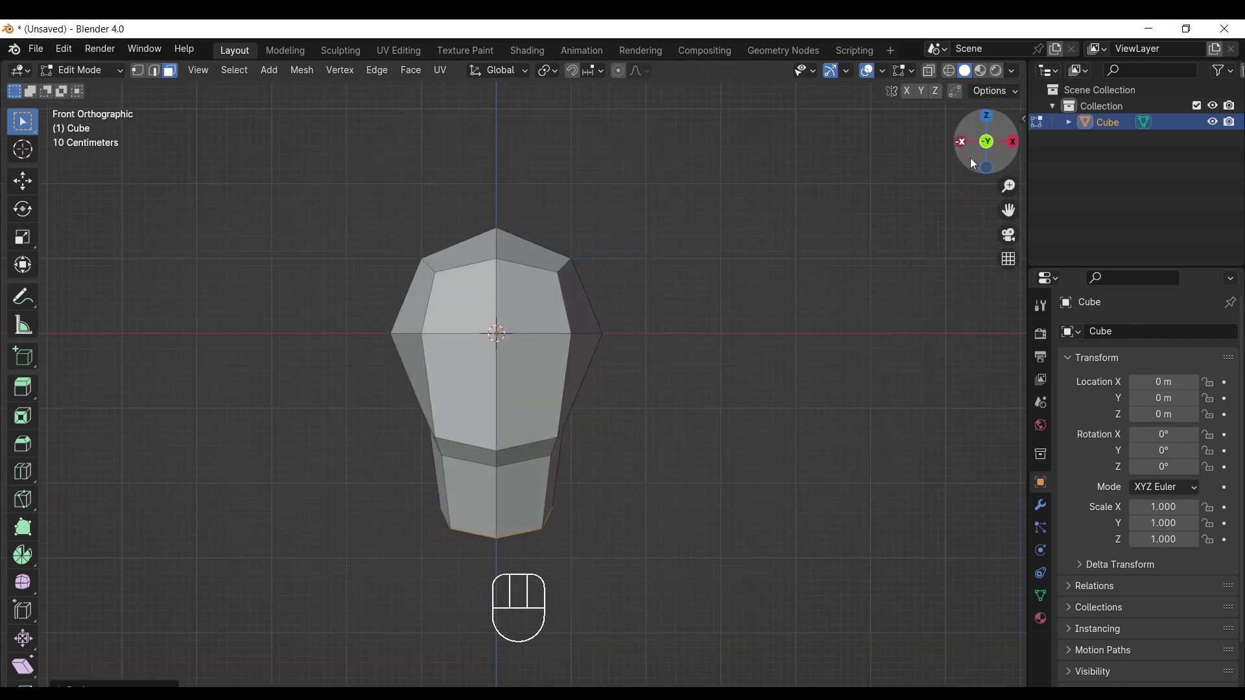
pyautogui.click(1012, 142)
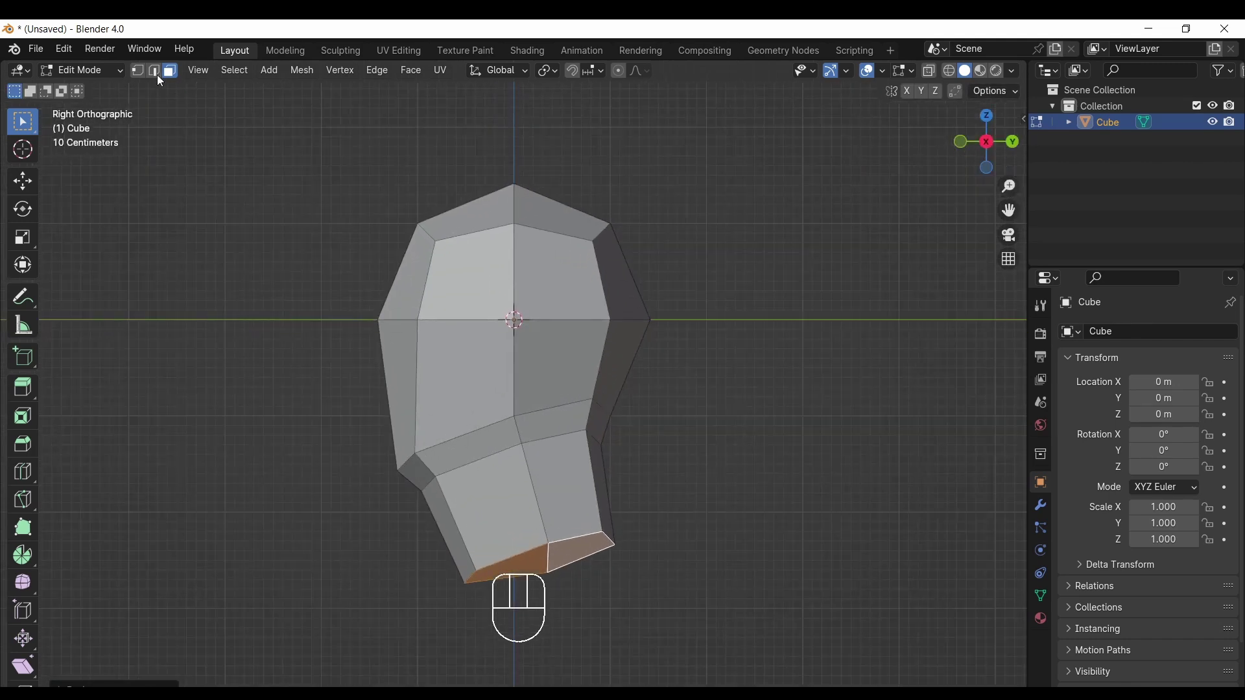
pyautogui.click(154, 71)
pyautogui.keyDown('alt'); pyautogui.click(502, 478); pyautogui.keyUp('alt')
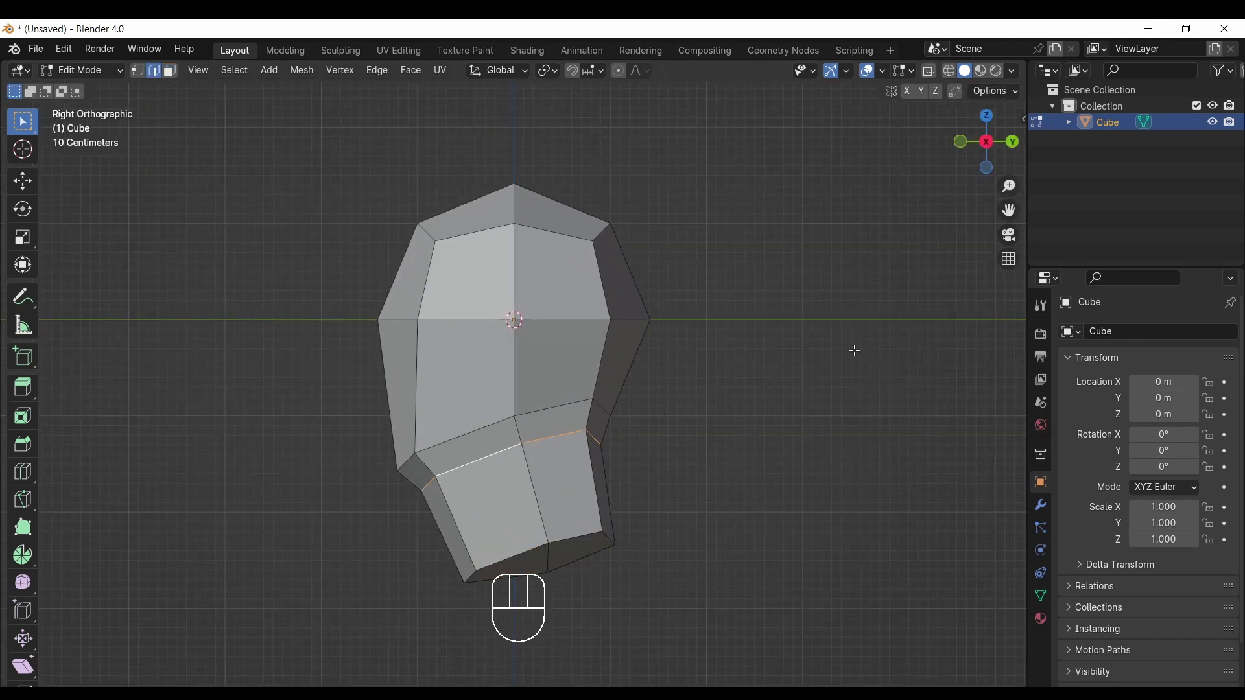
pyautogui.press('s')
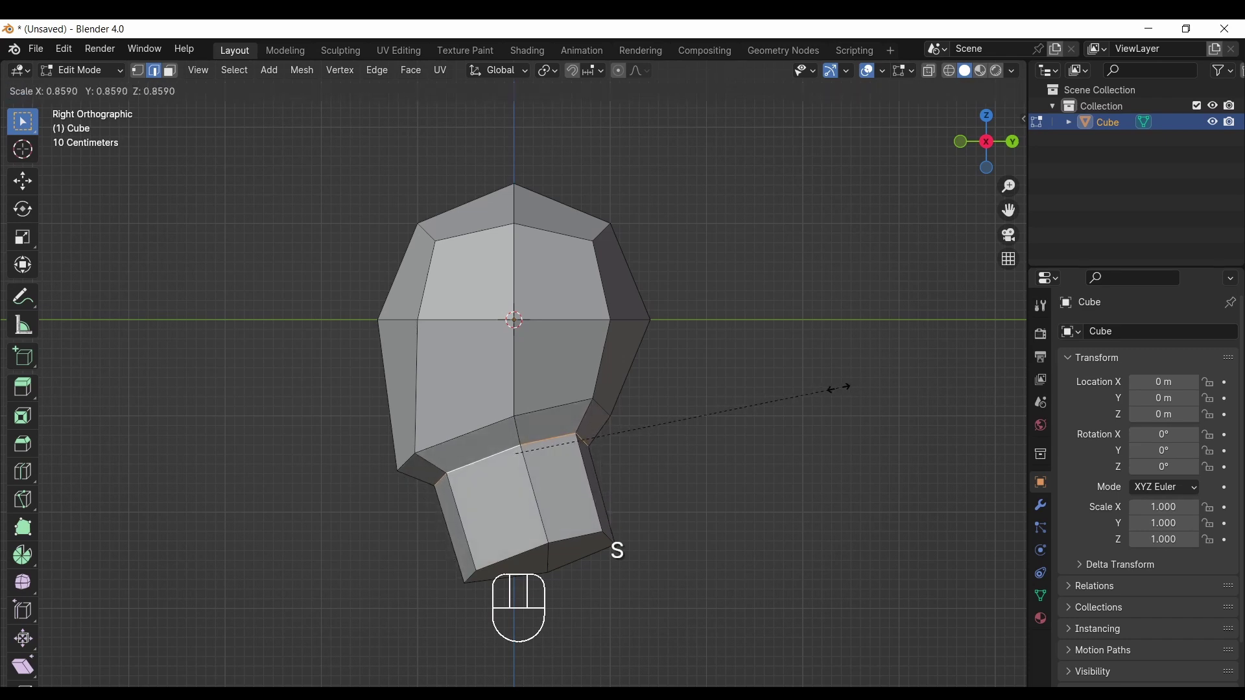
pyautogui.click(837, 390)
pyautogui.press('g')
pyautogui.press('y')
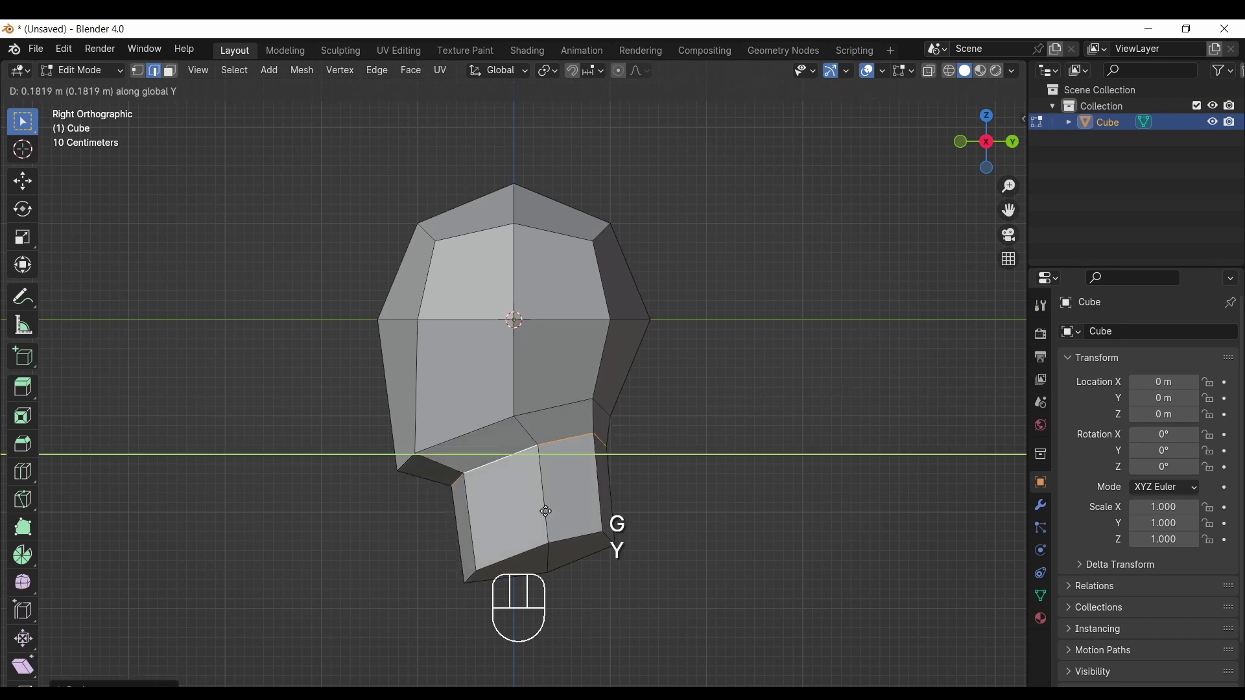
pyautogui.click(544, 510)
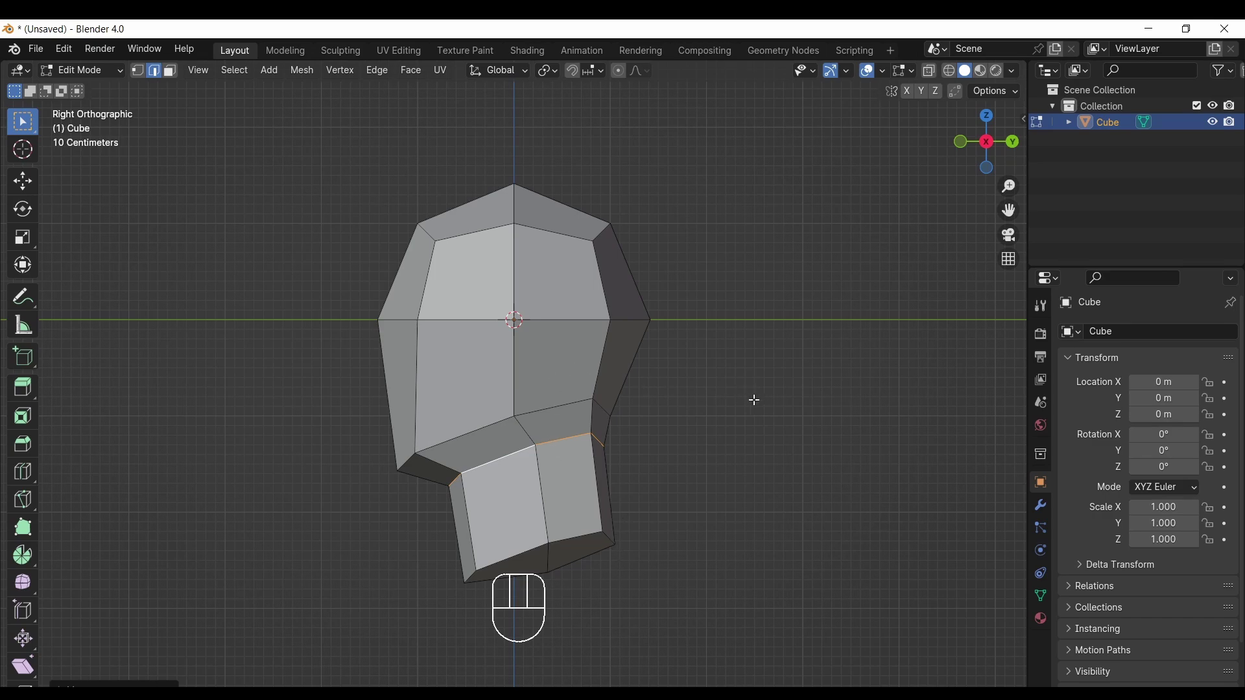
# Add one horizontal loop cut around the lower half of the head, midway between its widest edge loop and the jaw
pyautogui.moveTo(980, 176); pyautogui.dragTo(925, 145)
pyautogui.moveTo(927, 147); pyautogui.dragTo(907, 163, button='middle')
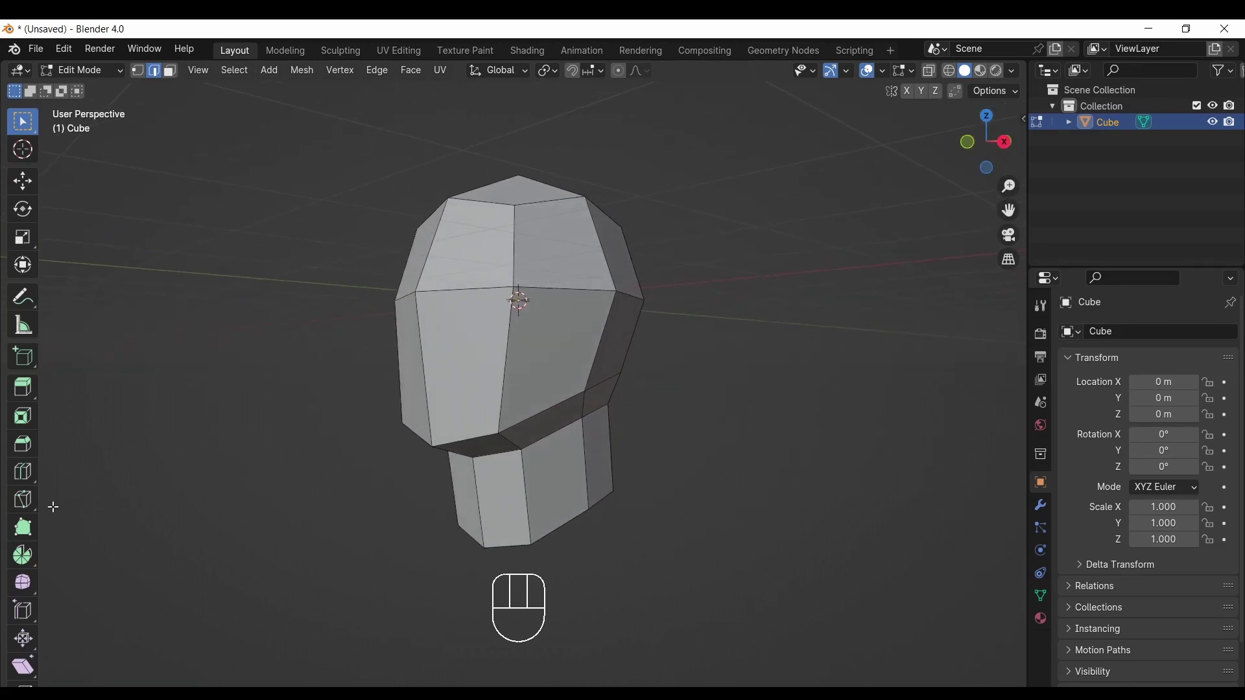
pyautogui.click(23, 471)
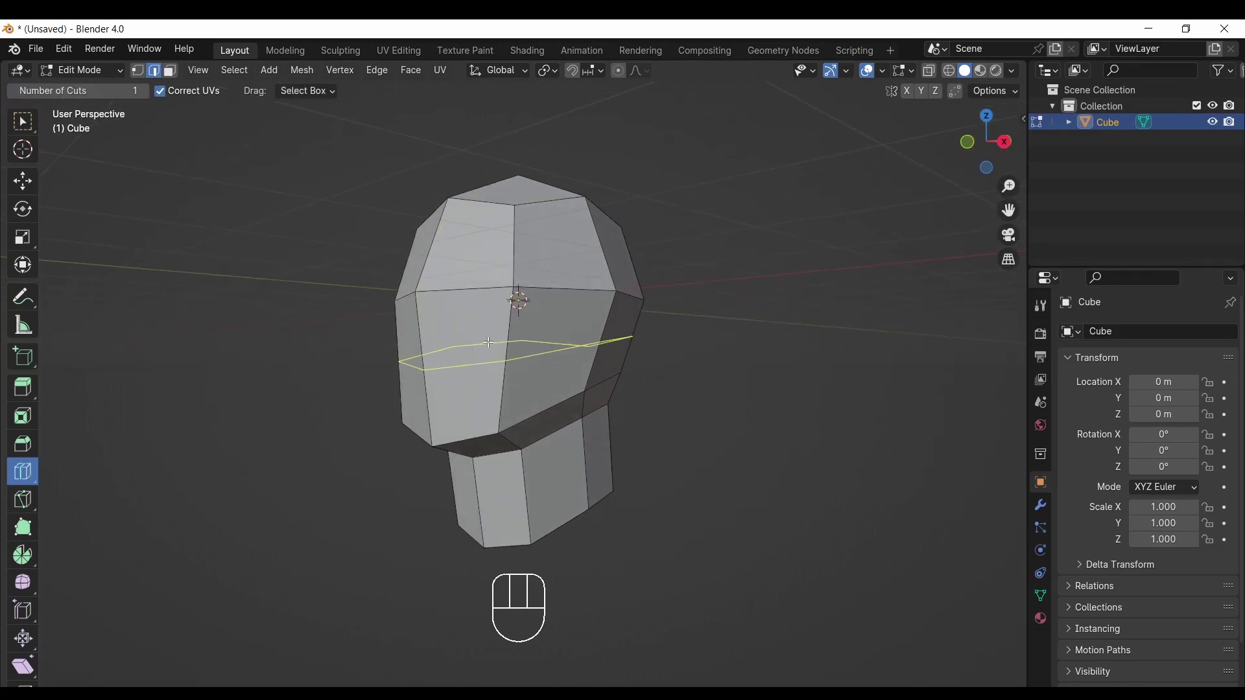
pyautogui.moveTo(489, 343); pyautogui.dragTo(475, 398)
pyautogui.click(26, 129)
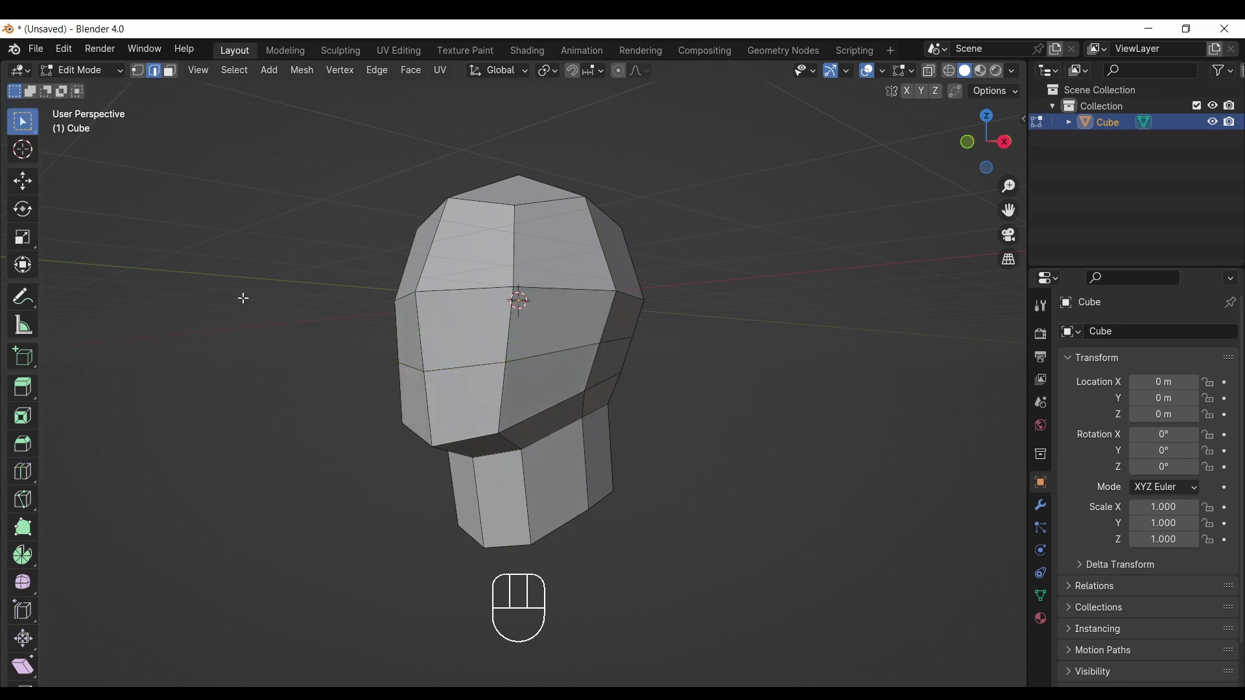
# Add one vertical loop cut through the front half of the head's side, running down the neck
pyautogui.moveTo(1013, 191); pyautogui.dragTo(1011, 206)
pyautogui.moveTo(1009, 210); pyautogui.dragTo(994, 207)
pyautogui.moveTo(994, 162)
pyautogui.mouseDown()
pyautogui.moveTo(1063, 162)
pyautogui.moveTo(1009, 162)
pyautogui.mouseUp()
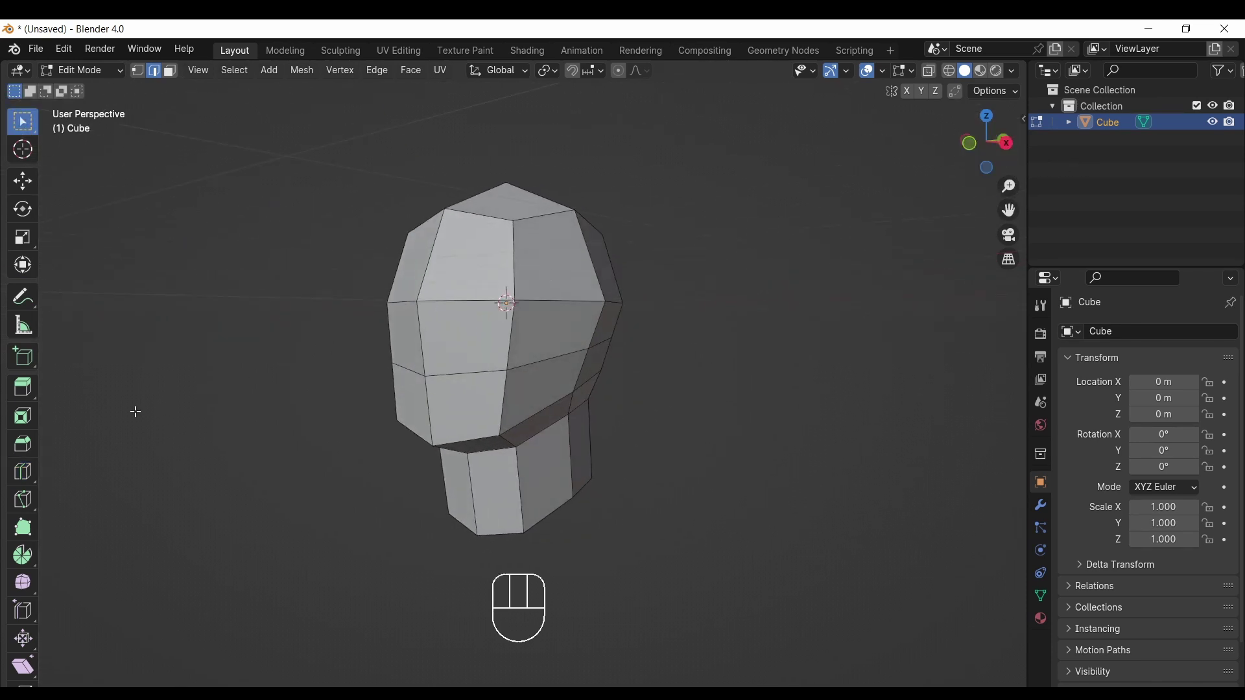
pyautogui.click(16, 479)
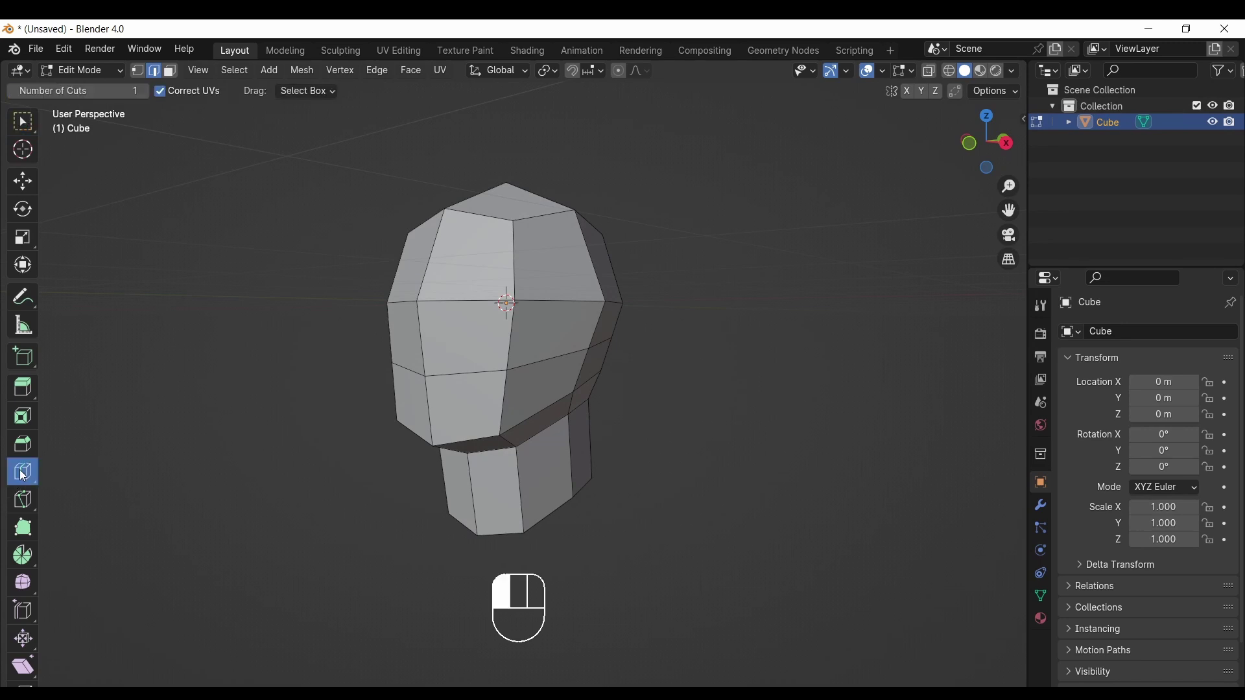
pyautogui.click(541, 213)
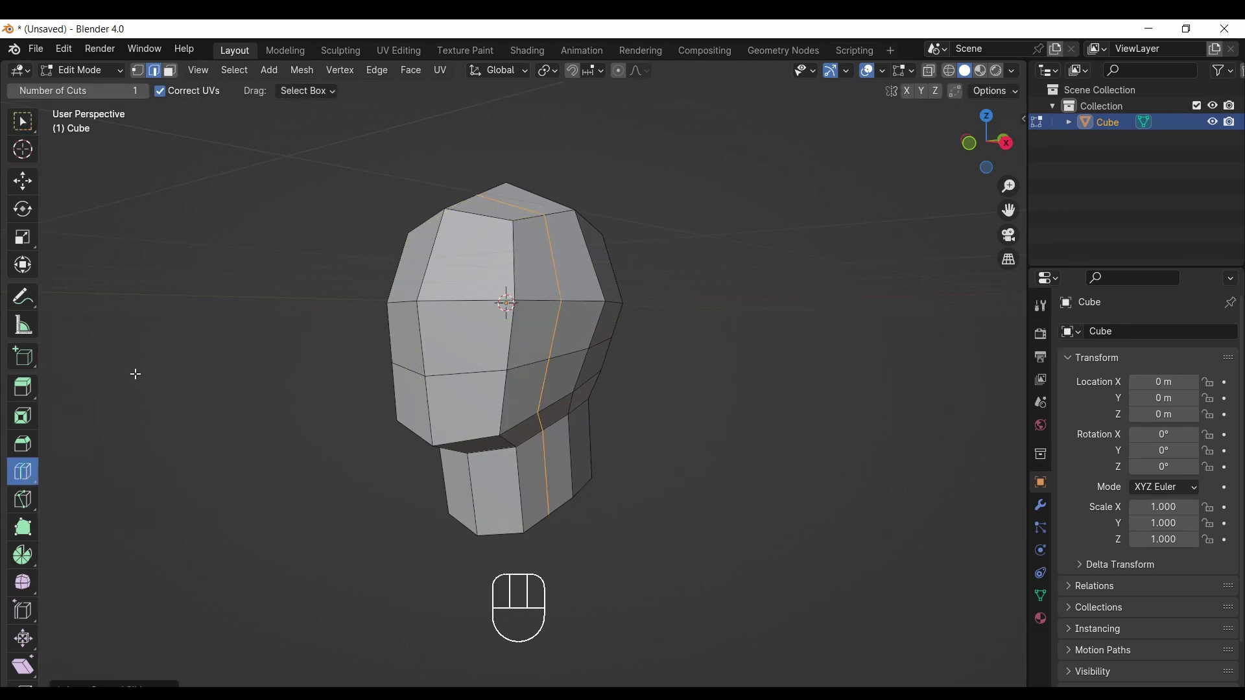
# Add a second vertical loop cut through the rear half of the head's side in right side view, then return to box selection with nothing selected
pyautogui.click(1008, 144)
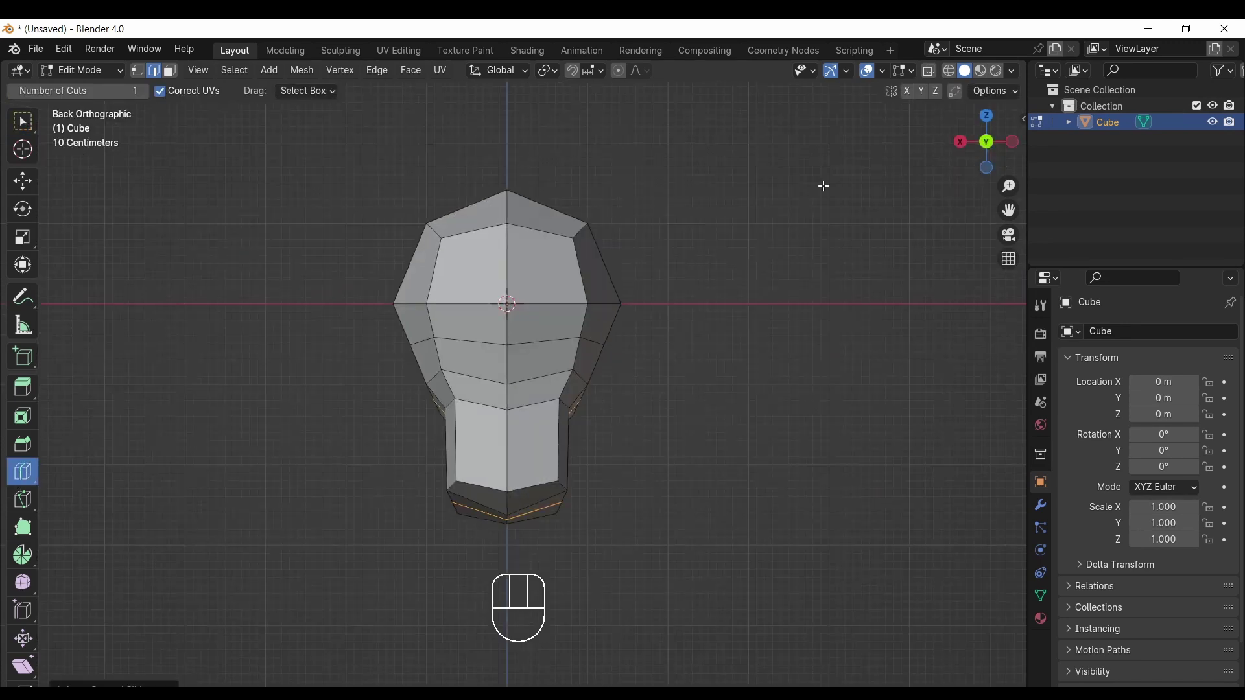
pyautogui.click(962, 143)
pyautogui.click(522, 243)
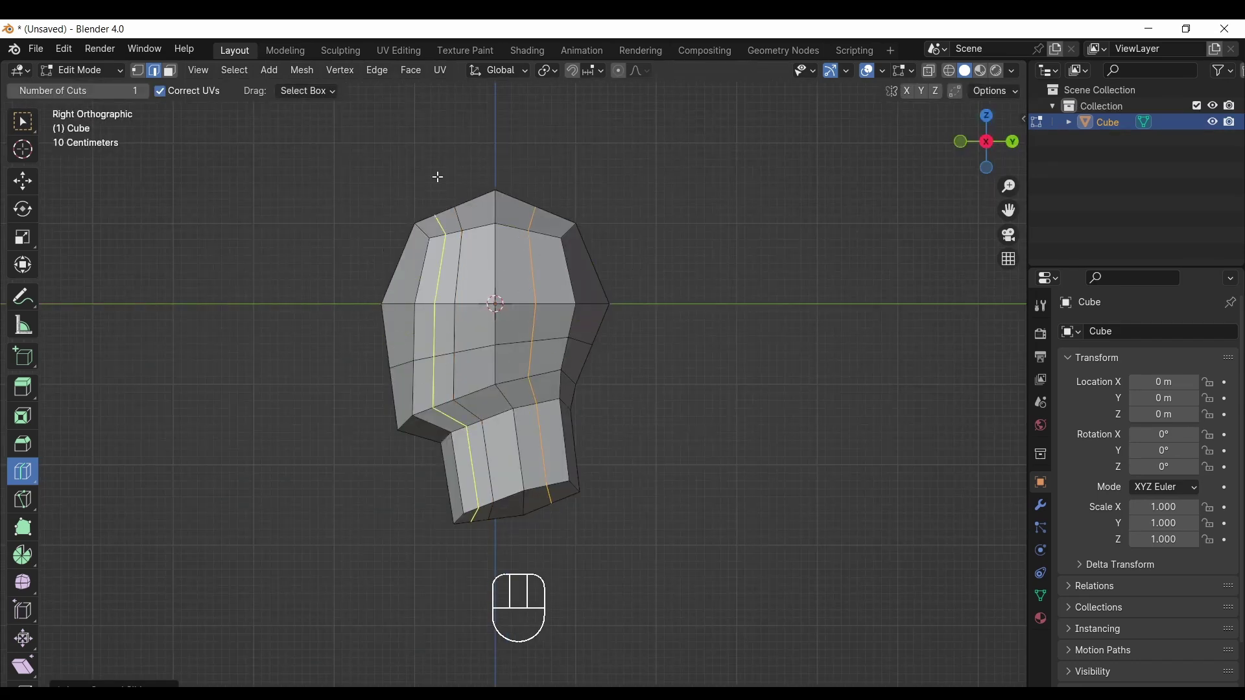
pyautogui.click(23, 123)
pyautogui.click(790, 214)
pyautogui.moveTo(989, 144); pyautogui.dragTo(1103, 148)
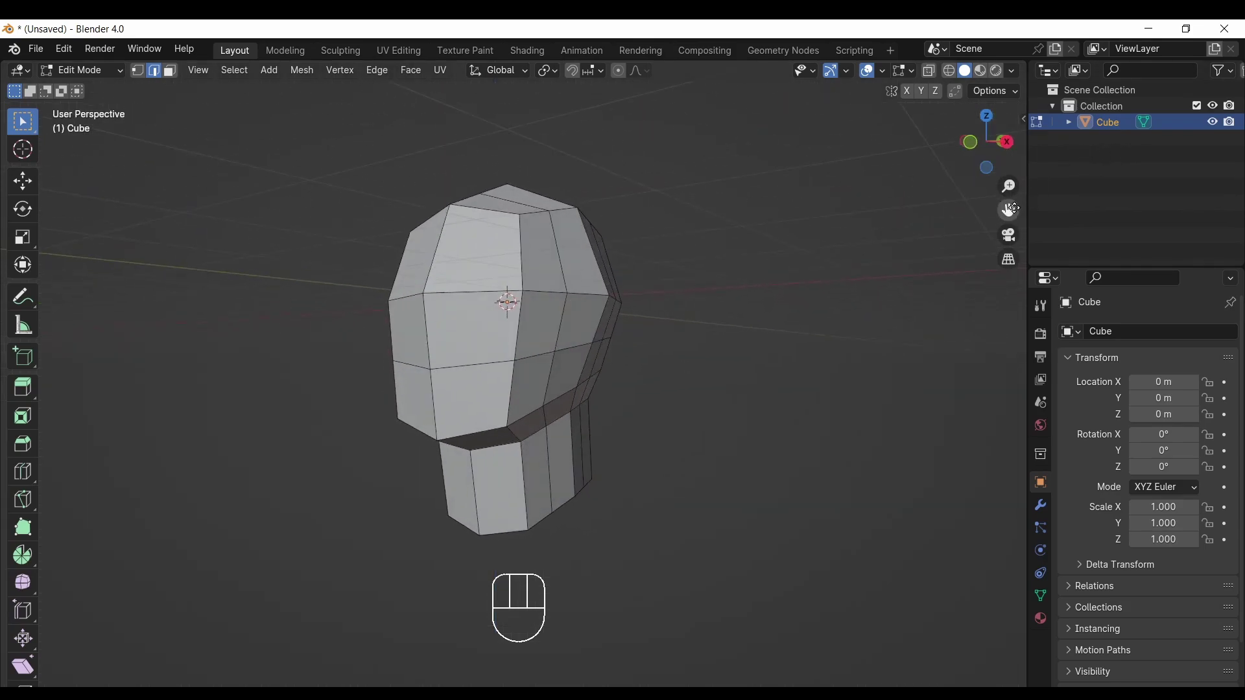
# Save the file as Head1.blend
pyautogui.moveTo(1010, 210); pyautogui.dragTo(1017, 210)
pyautogui.click(1014, 73)
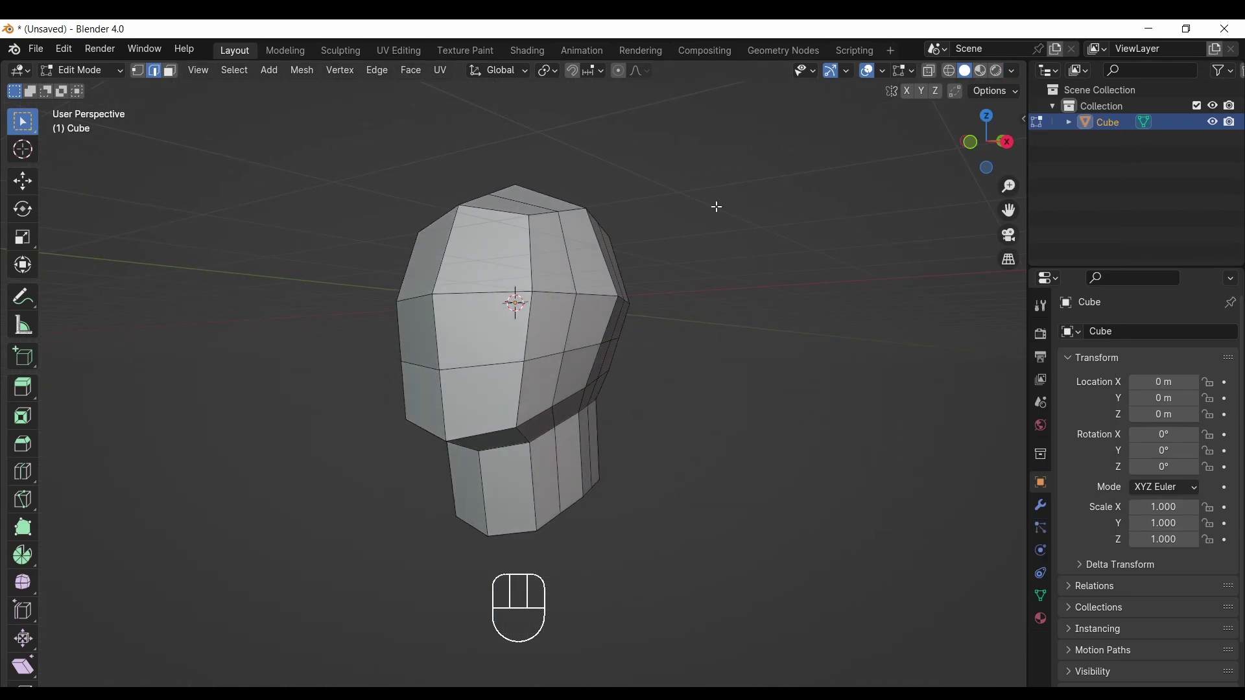
pyautogui.click(36, 49)
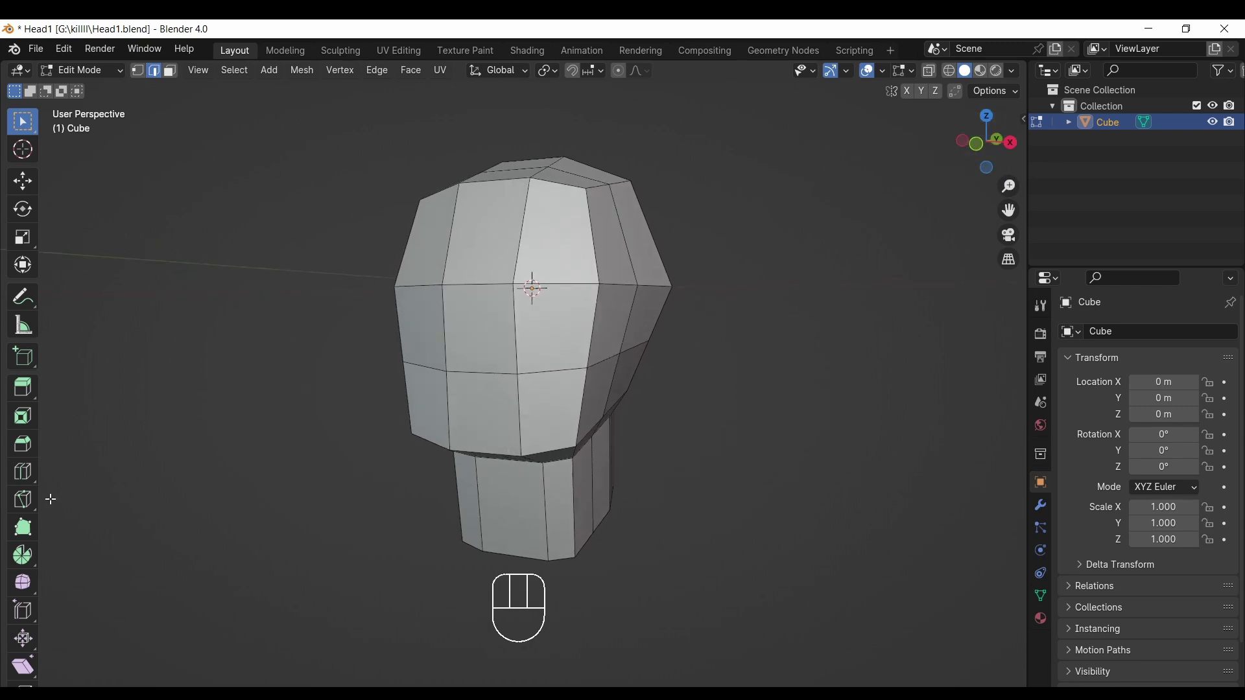
# Add one vertical loop cut down the middle of the face, running over the head and down the neck
pyautogui.click(22, 472)
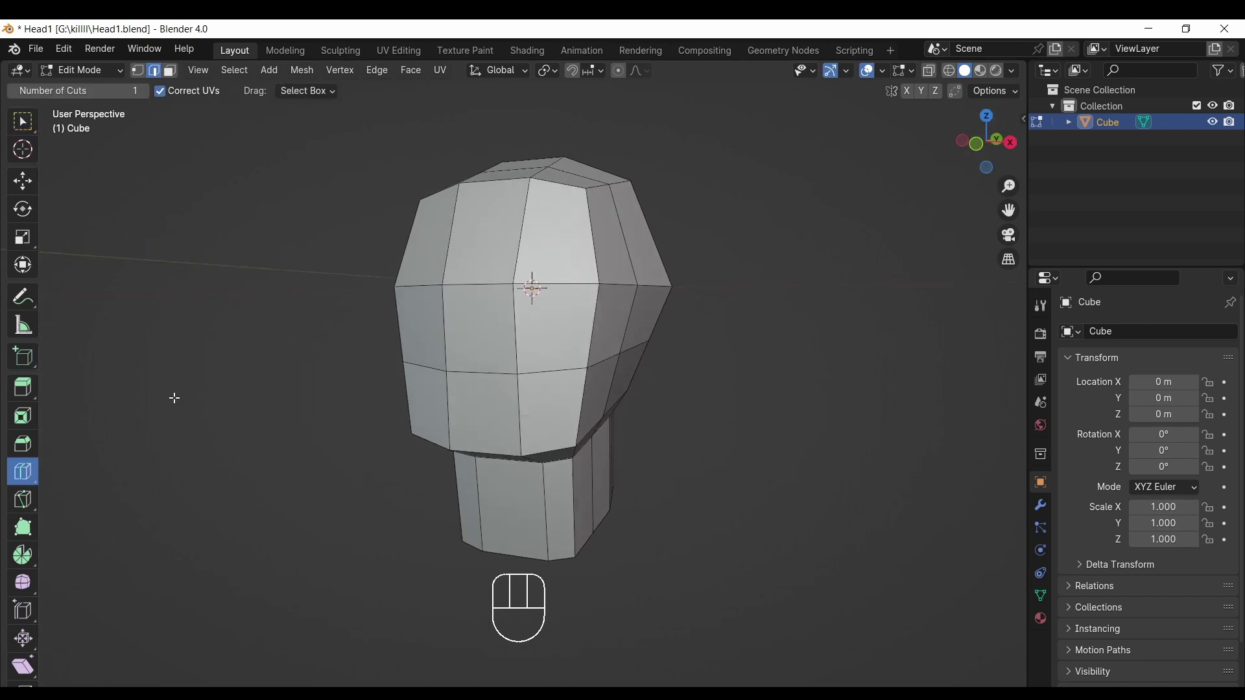
pyautogui.click(496, 187)
pyautogui.press('w')
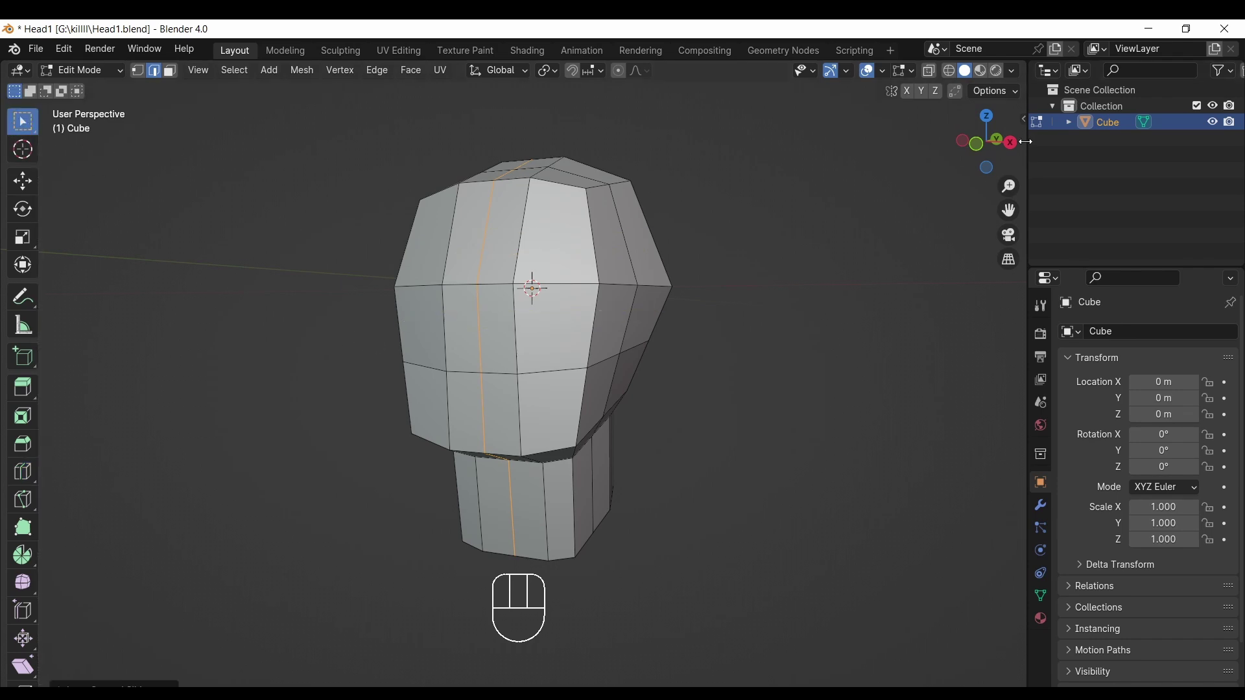
pyautogui.moveTo(1024, 142); pyautogui.dragTo(986, 152)
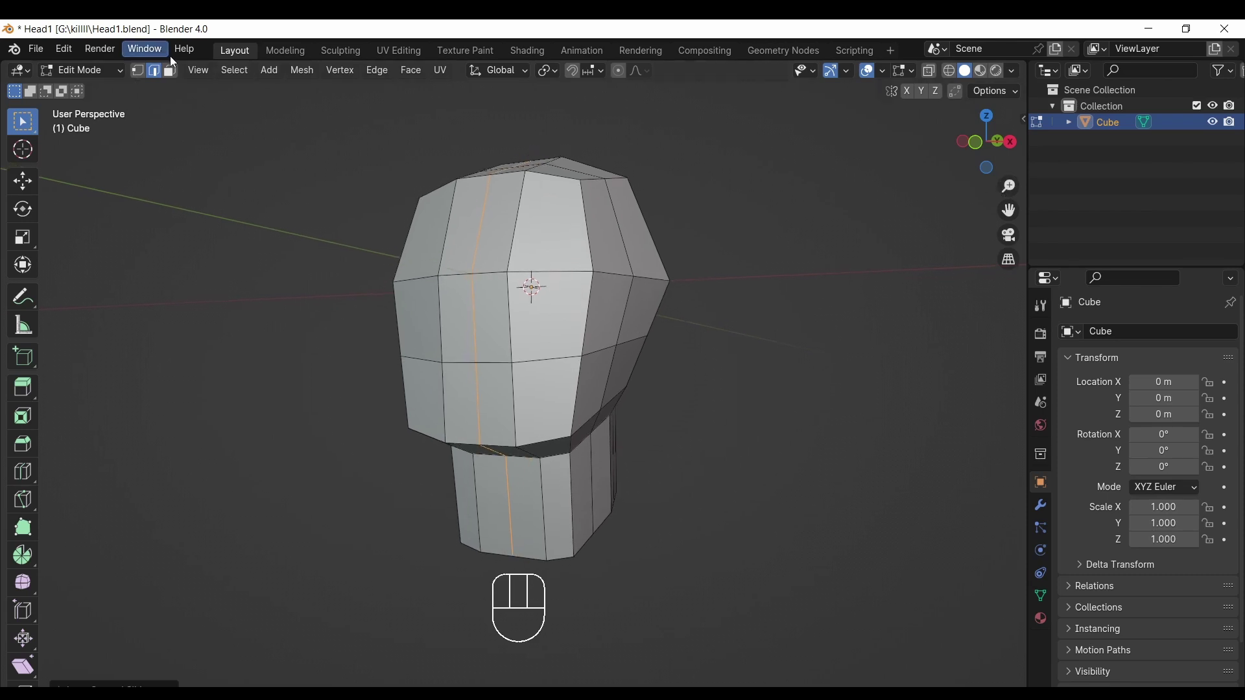
# Select the band of faces across the front of the head just below its widest edge loop and inset them as one region
pyautogui.click(171, 70)
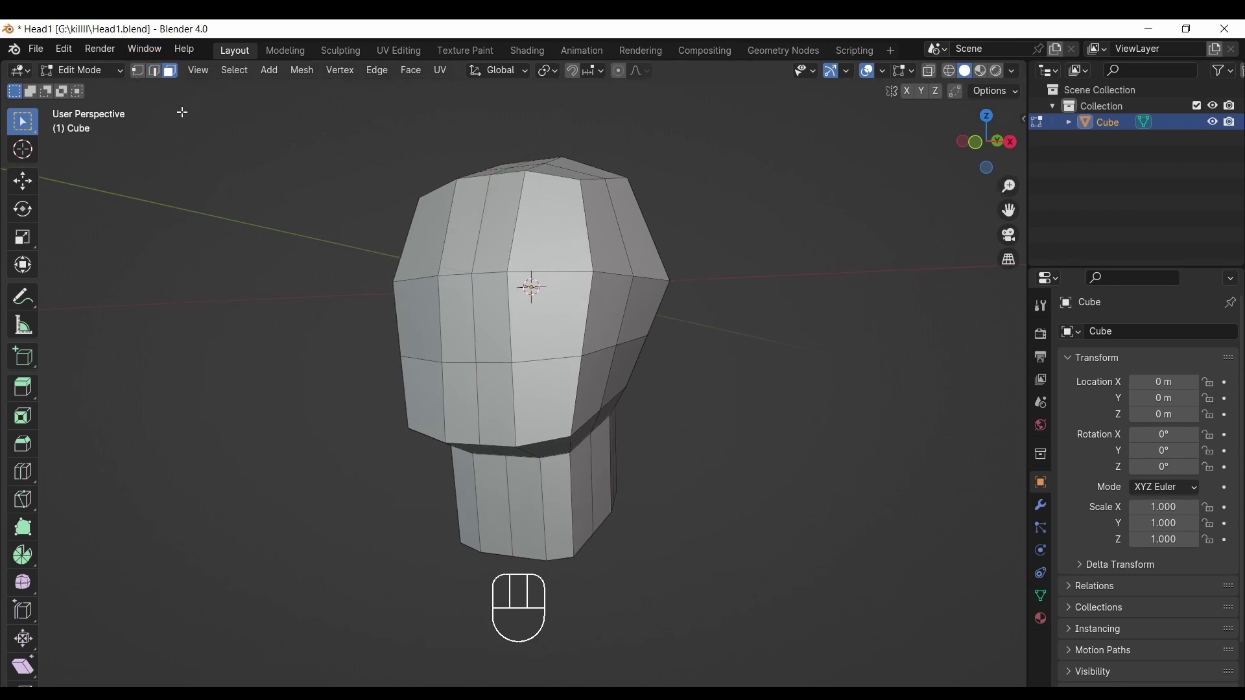
pyautogui.click(496, 336)
pyautogui.keyDown('shift'); pyautogui.click(533, 320); pyautogui.keyUp('shift')
pyautogui.keyDown('shift'); pyautogui.click(609, 314); pyautogui.keyUp('shift')
pyautogui.moveTo(992, 147); pyautogui.dragTo(1082, 147)
pyautogui.keyDown('shift'); pyautogui.click(593, 331); pyautogui.keyUp('shift')
pyautogui.moveTo(987, 153); pyautogui.dragTo(856, 134)
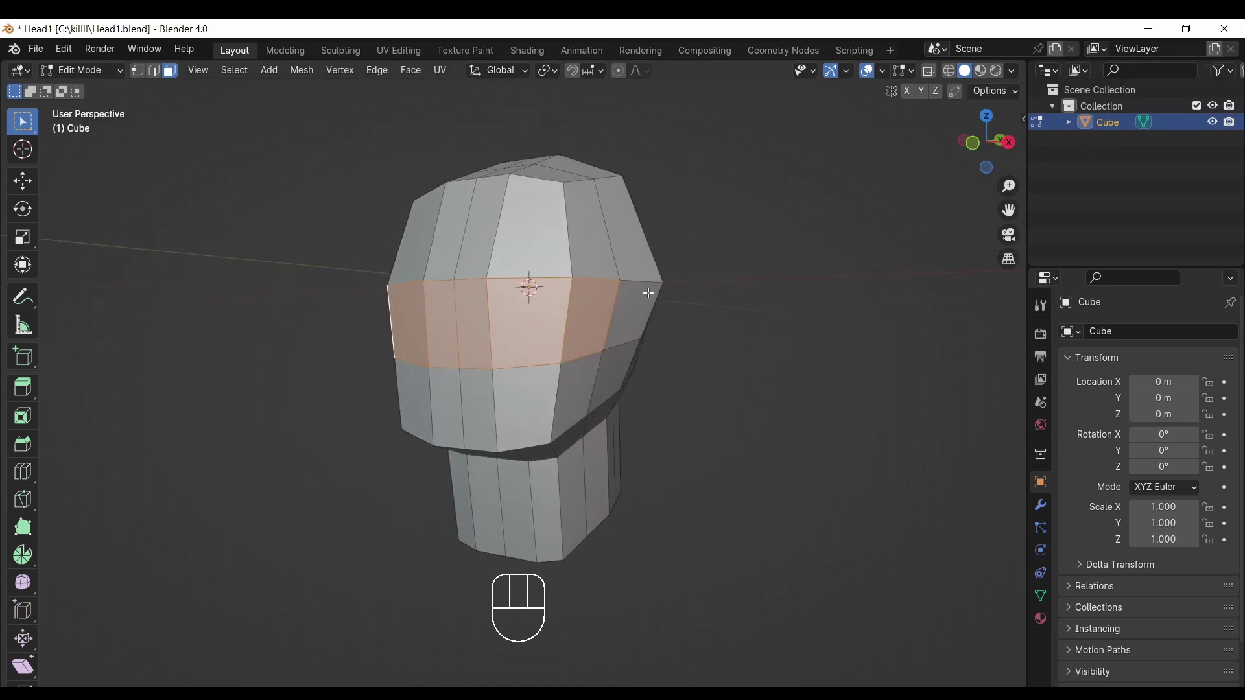
pyautogui.press('i')
pyautogui.click(654, 273)
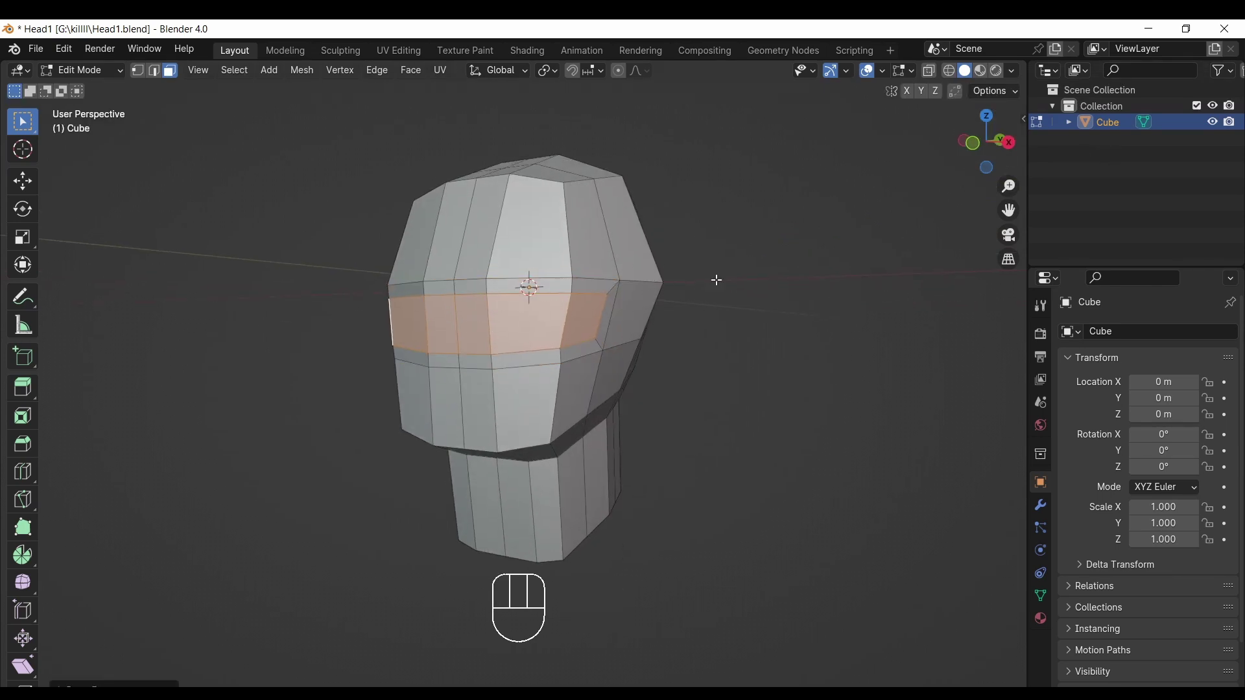
# Inset the four front faces above the jaw together by about 0.17 m for the mouth area
pyautogui.click(772, 273)
pyautogui.moveTo(992, 148)
pyautogui.mouseDown()
pyautogui.moveTo(1124, 139)
pyautogui.moveTo(986, 142)
pyautogui.mouseUp()
pyautogui.press('i')
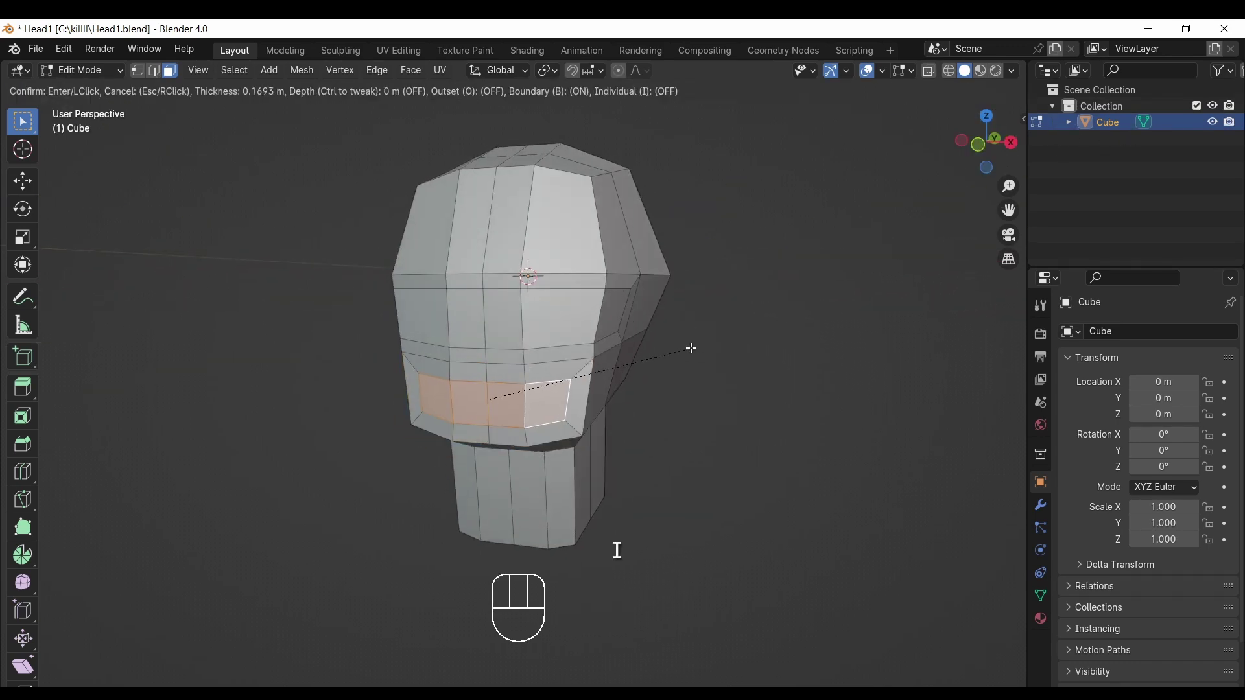
pyautogui.click(694, 348)
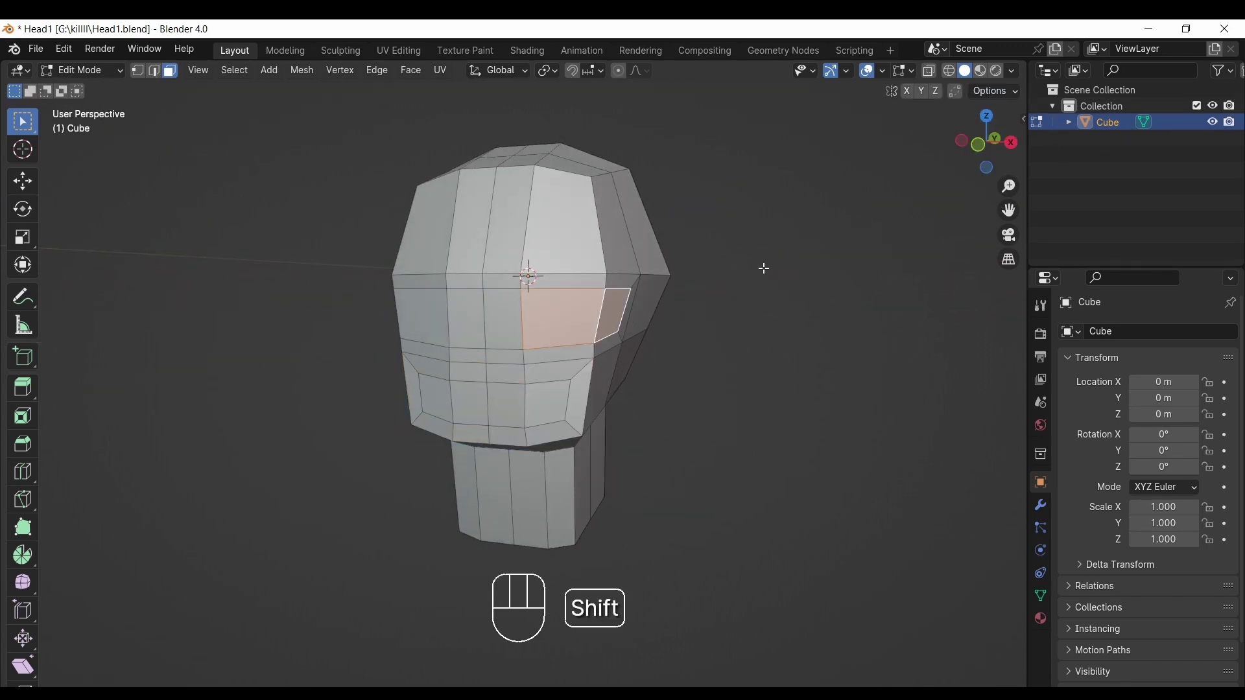
# Inset the pair of faces on each side of the face's central columns to outline both eye sockets
pyautogui.moveTo(976, 150); pyautogui.dragTo(1090, 139)
pyautogui.keyDown('shift'); pyautogui.click(503, 315); pyautogui.keyUp('shift')
pyautogui.keyDown('shift'); pyautogui.click(454, 312); pyautogui.keyUp('shift')
pyautogui.moveTo(992, 146); pyautogui.dragTo(863, 146)
pyautogui.press('i')
pyautogui.click(752, 280)
# Save the file as Head2.blend
pyautogui.moveTo(987, 144); pyautogui.dragTo(913, 161)
pyautogui.click(38, 51)
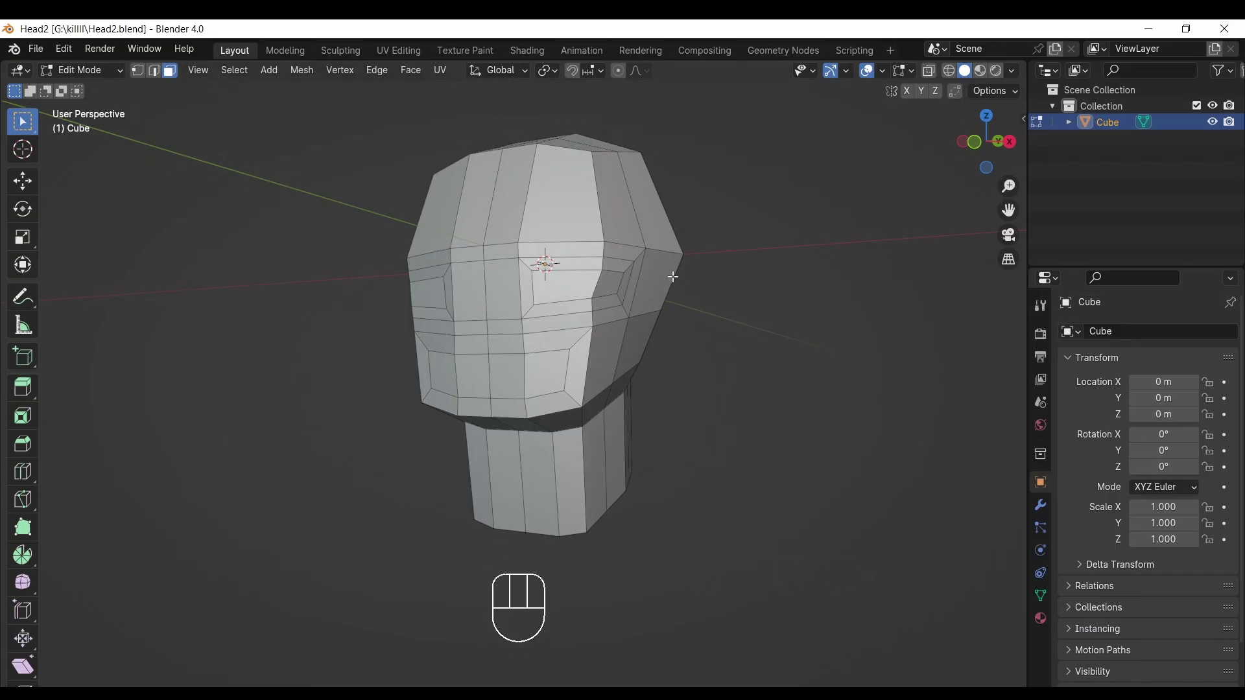
pyautogui.moveTo(987, 142); pyautogui.dragTo(990, 144)
# Add a vertical loop cut through each eye area, running over the head and down the neck, then return to box selection
pyautogui.click(22, 471)
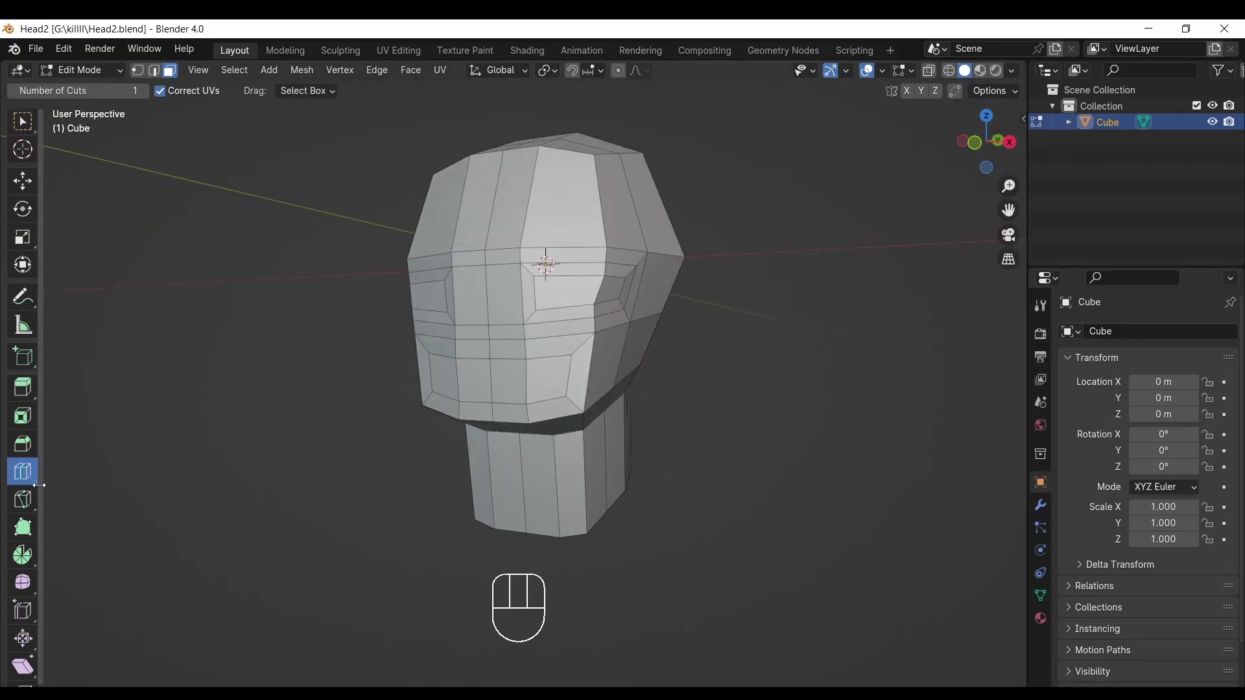
pyautogui.click(566, 199)
pyautogui.click(436, 263)
pyautogui.click(23, 121)
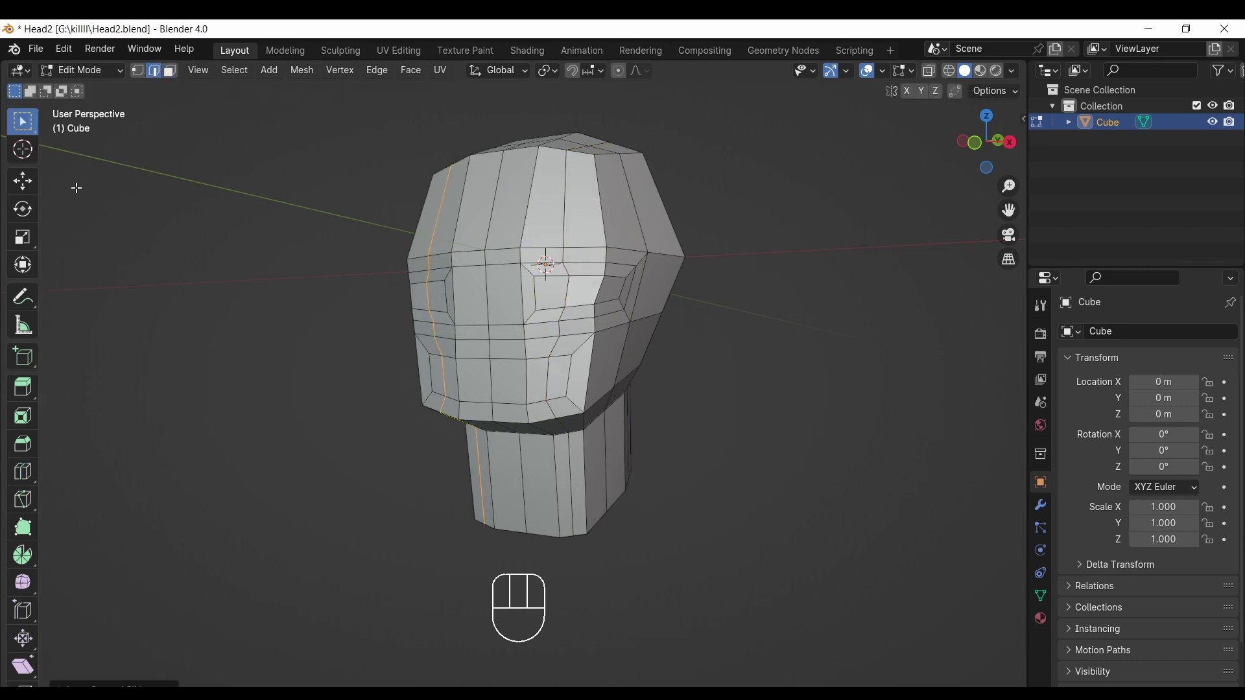
# Select the central nose column faces between the eyes and the face row at its base, and inset them by about 0.05 m
pyautogui.click(171, 73)
pyautogui.moveTo(571, 247); pyautogui.dragTo(637, 243, button='middle')
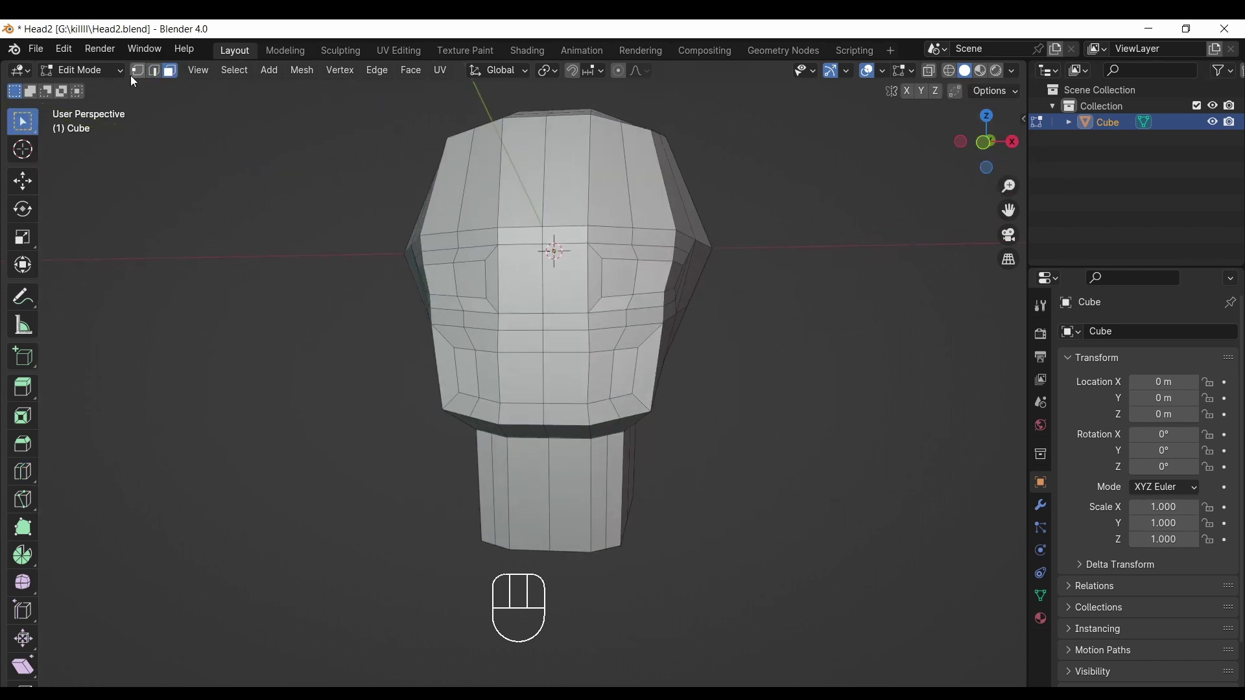
pyautogui.click(601, 339)
pyautogui.keyDown('shift'); pyautogui.click(566, 344); pyautogui.keyUp('shift')
pyautogui.keyDown('shift'); pyautogui.click(518, 342); pyautogui.keyUp('shift')
pyautogui.keyDown('shift'); pyautogui.click(531, 288); pyautogui.keyUp('shift')
pyautogui.keyDown('shift'); pyautogui.click(519, 234); pyautogui.keyUp('shift')
pyautogui.keyDown('shift'); pyautogui.click(565, 235); pyautogui.keyUp('shift')
pyautogui.moveTo(991, 138); pyautogui.dragTo(976, 140)
pyautogui.press('i')
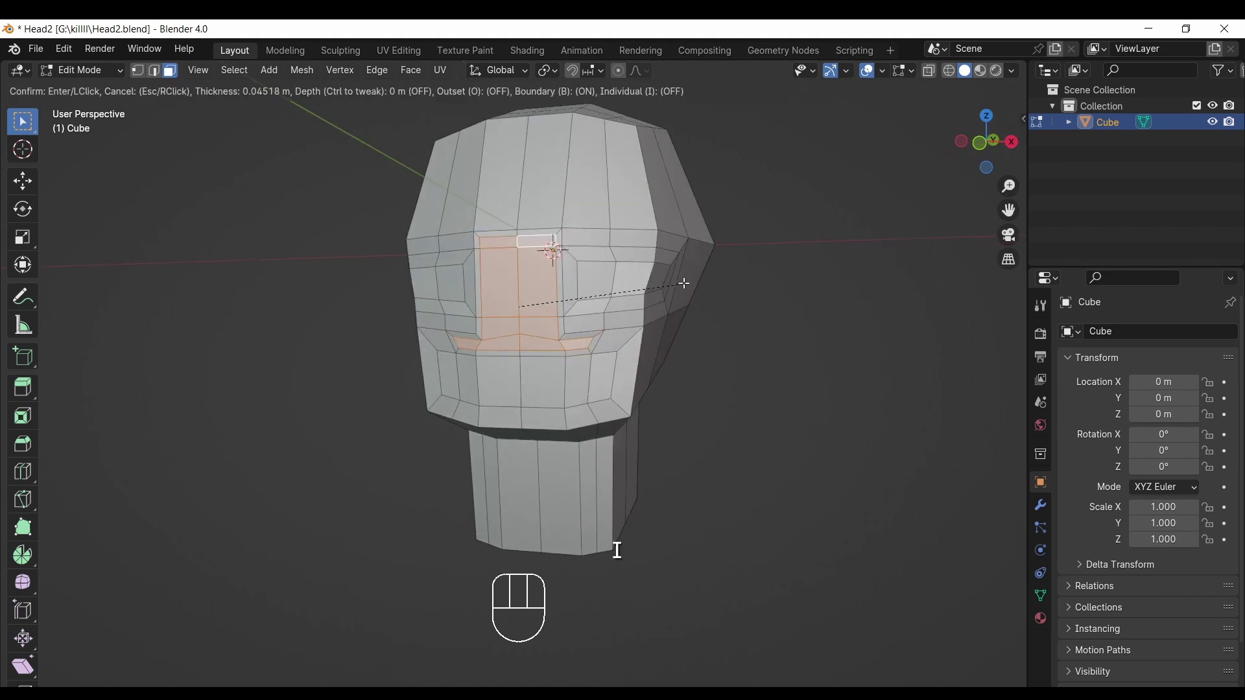
pyautogui.click(686, 282)
# Move the two central faces at the base of the nose forward along Y
pyautogui.click(500, 345)
pyautogui.keyDown('shift'); pyautogui.click(541, 344); pyautogui.keyUp('shift')
pyautogui.moveTo(1009, 186); pyautogui.dragTo(1026, 226)
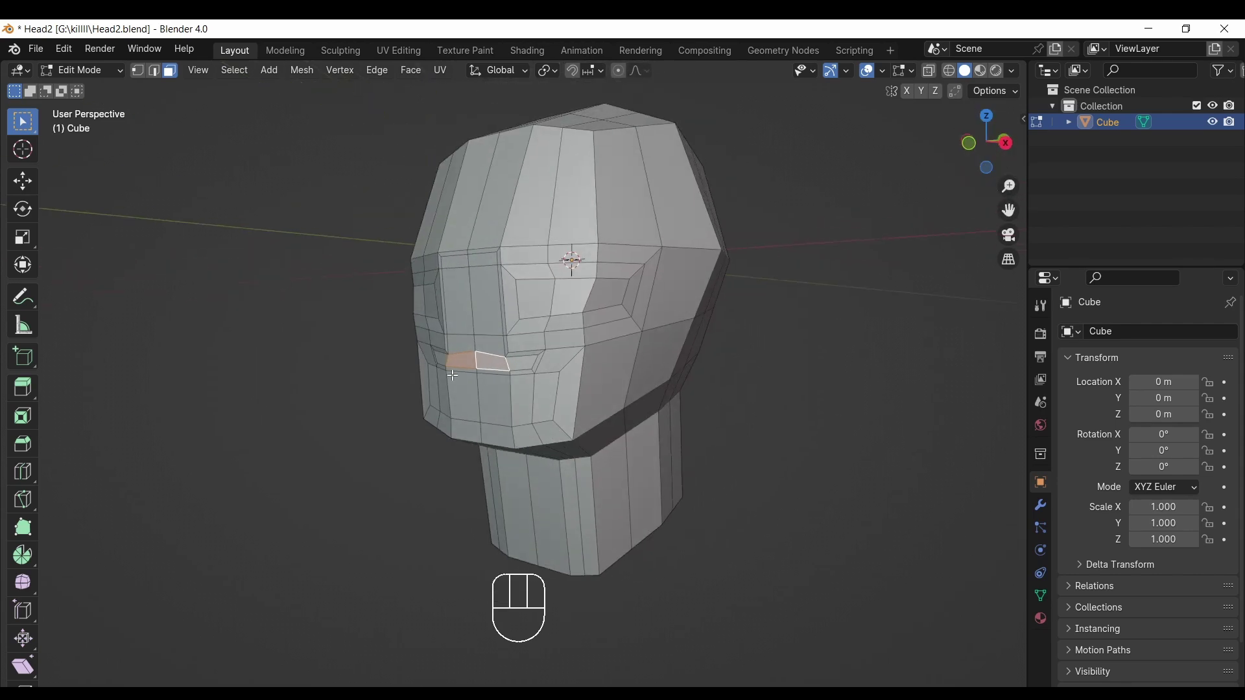
pyautogui.press('g')
pyautogui.press('y')
pyautogui.click(428, 377)
pyautogui.moveTo(989, 141); pyautogui.dragTo(1057, 144)
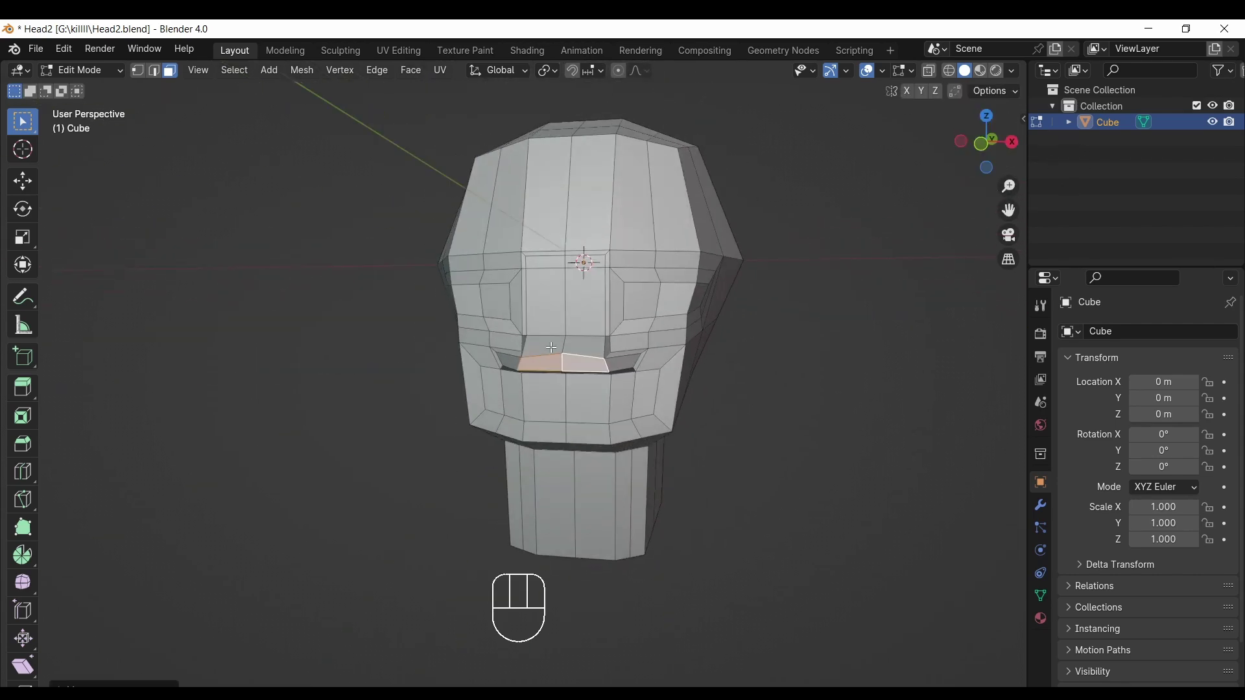
# Move the horizontal edges just above the nose tip forward to shape the nose bridge
pyautogui.press('2')
pyautogui.moveTo(587, 337); pyautogui.dragTo(720, 217, button='middle')
pyautogui.press('g')
pyautogui.click(428, 326)
pyautogui.moveTo(428, 326); pyautogui.dragTo(169, 293, button='middle')
# Add one horizontal loop cut around the head through the middle of the eyes and nose bridge
pyautogui.click(23, 472)
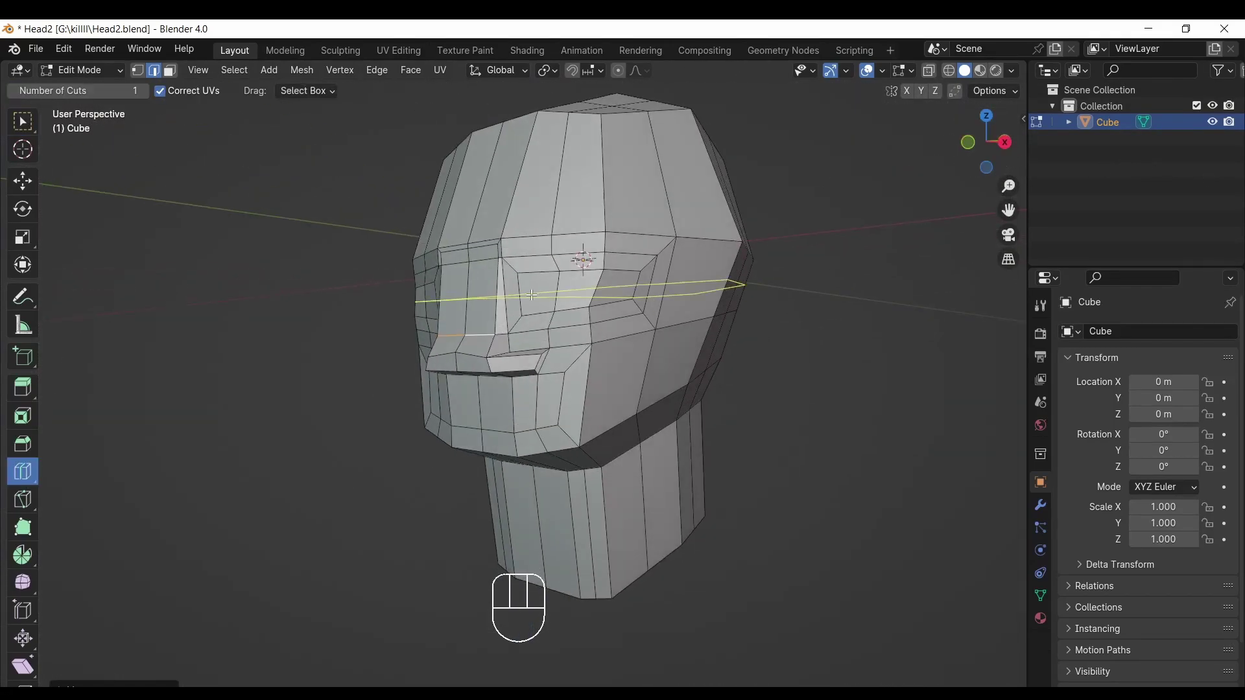
pyautogui.click(540, 293)
pyautogui.press('w')
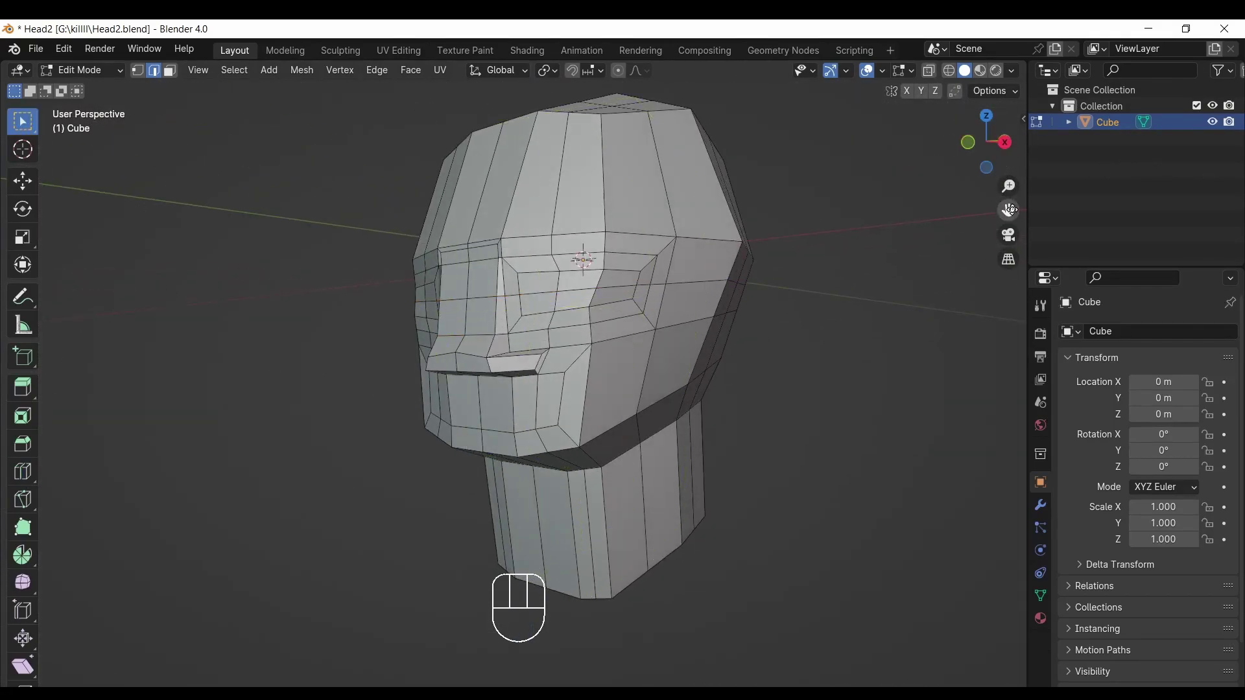
# Select the two central faces below the nose in face selection mode
pyautogui.scroll(-1, 1009, 188)
pyautogui.moveTo(987, 144); pyautogui.dragTo(1064, 149)
pyautogui.click(170, 73)
pyautogui.moveTo(436, 371); pyautogui.dragTo(452, 377, button='middle')
pyautogui.click(500, 374)
pyautogui.moveTo(968, 209); pyautogui.dragTo(849, 160, button='middle')
pyautogui.press('g')
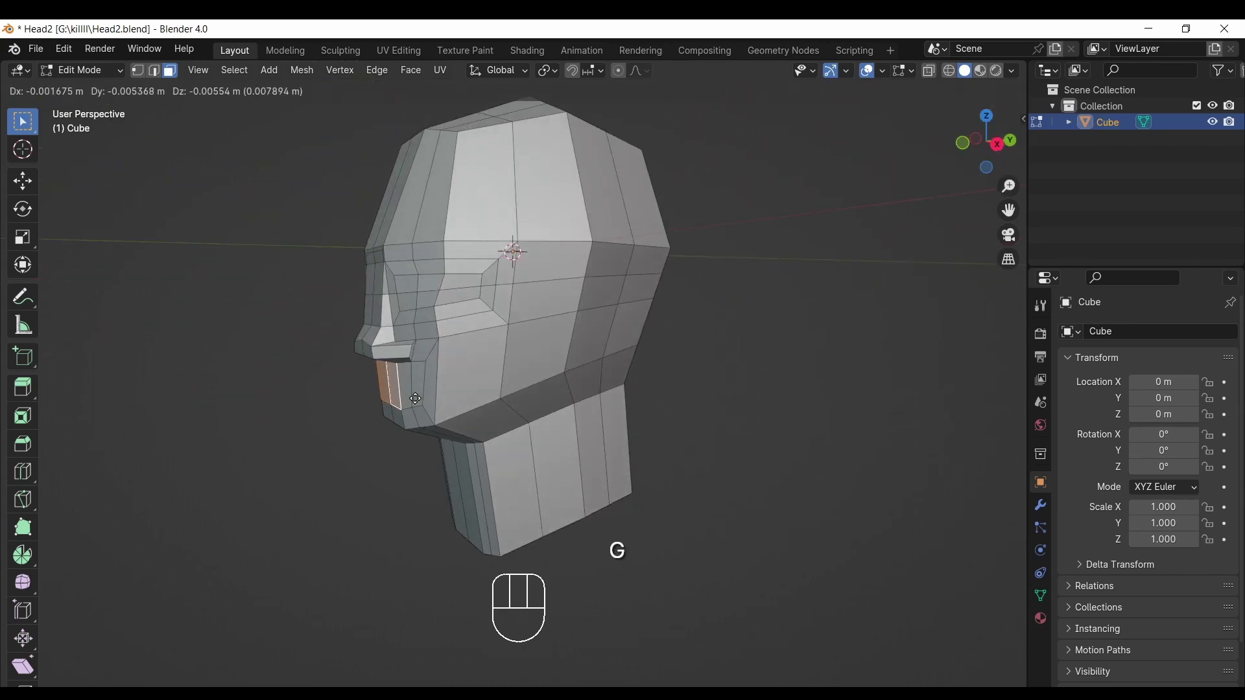
pyautogui.press('y')
pyautogui.rightClick(417, 385)
# Enable proportional editing with the Sphere falloff and move the two central mouth faces forward along Y
pyautogui.click(640, 70)
pyautogui.click(617, 71)
pyautogui.click(639, 70)
pyautogui.click(588, 160)
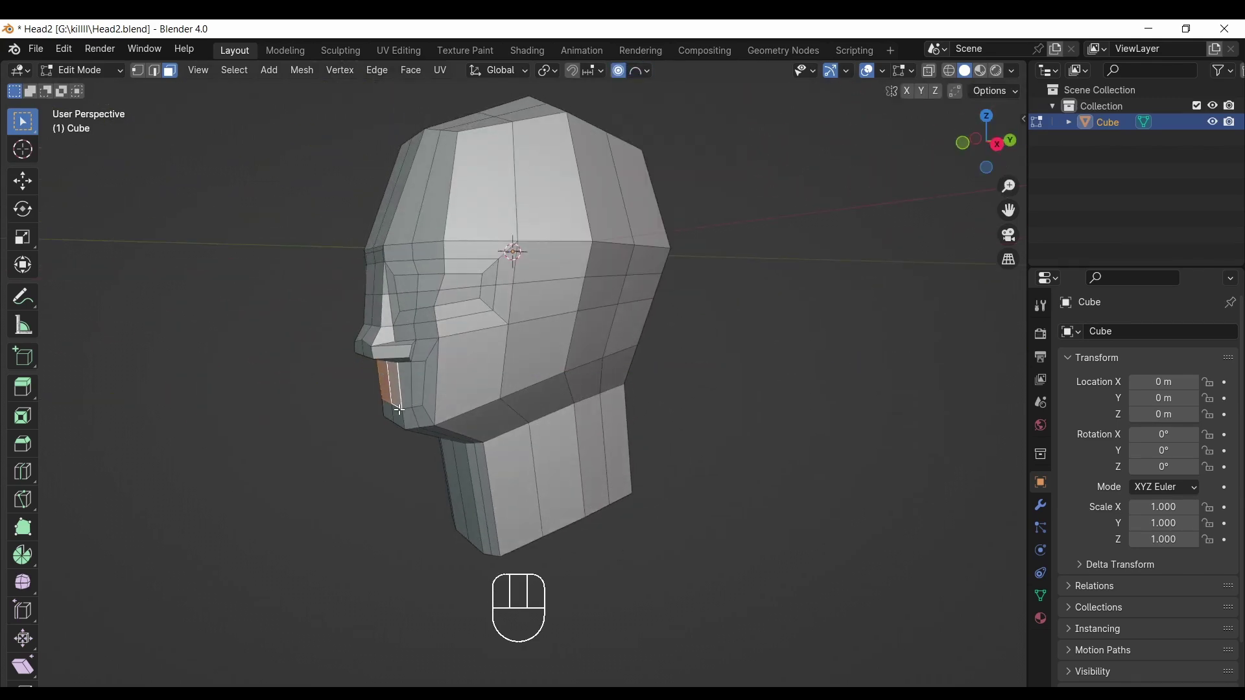
pyautogui.press('g')
pyautogui.press('y')
pyautogui.scroll(3, 350, 413)
pyautogui.scroll(1, 349, 412)
pyautogui.click(345, 416)
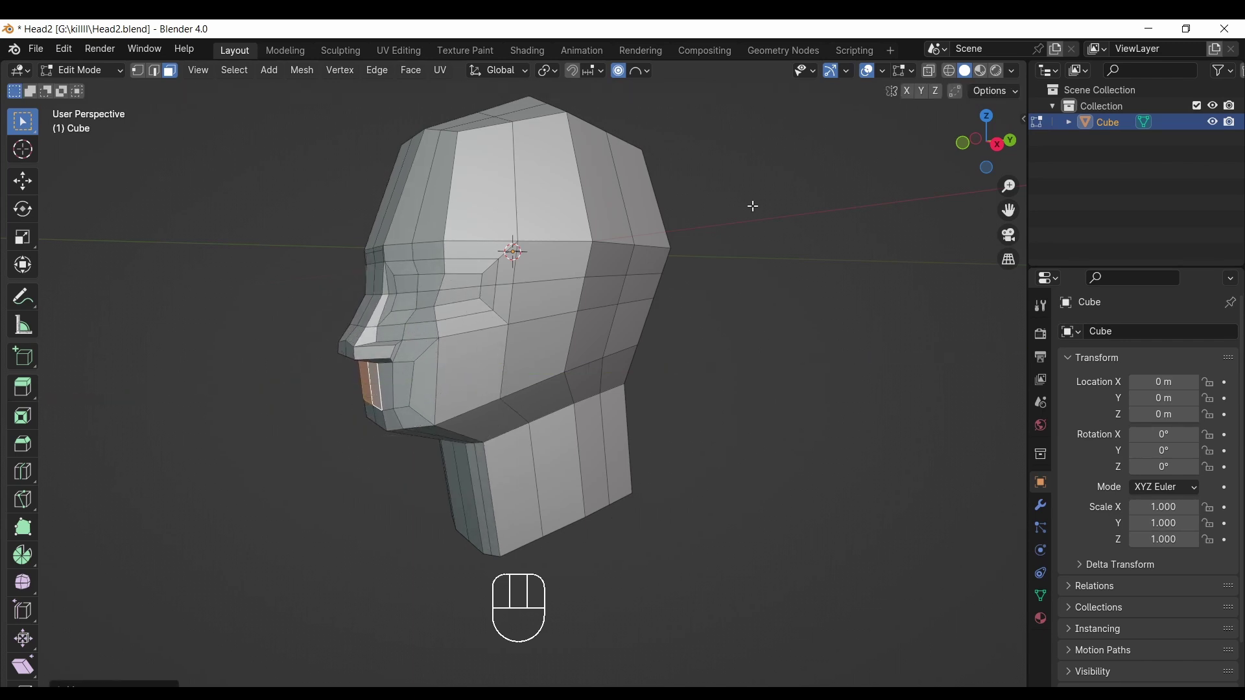
# Try to move the vertical centre edge below the nose about 0.07 m forward along Y with proportional editing, then undo the move
pyautogui.moveTo(986, 141); pyautogui.dragTo(1056, 43)
pyautogui.press('2')
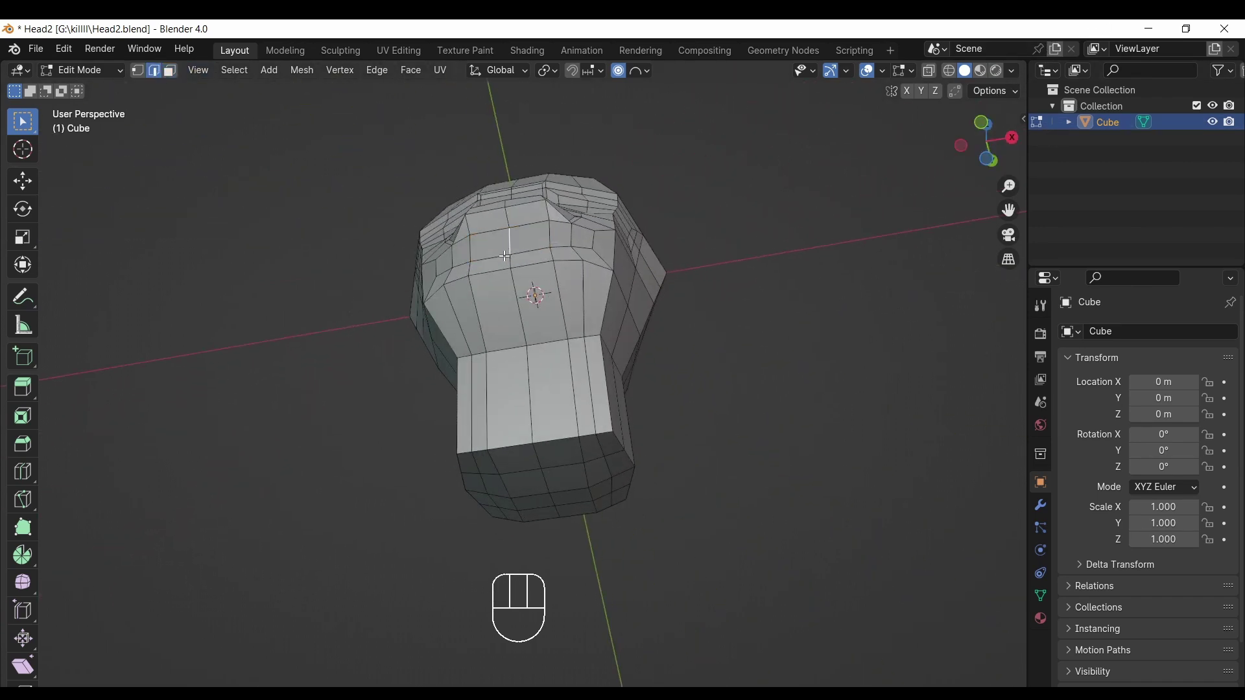
pyautogui.press('g')
pyautogui.press('y')
pyautogui.scroll(-2, 493, 249)
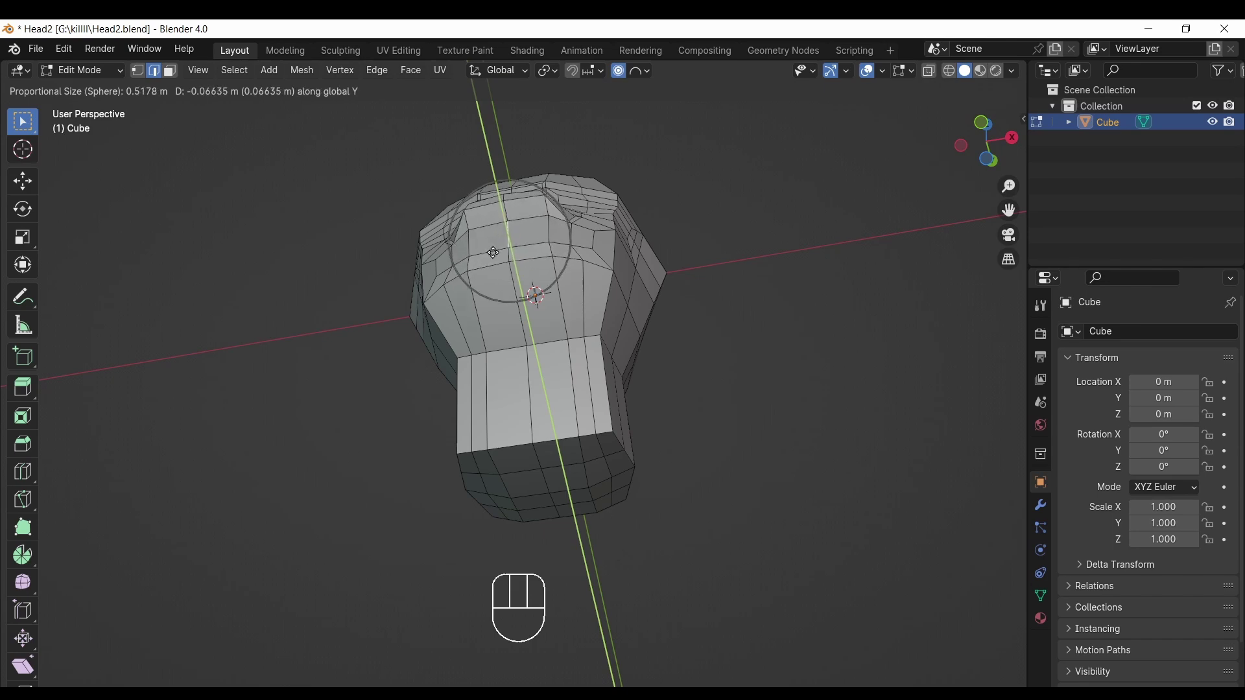
pyautogui.click(493, 253)
pyautogui.moveTo(1017, 162); pyautogui.dragTo(957, 222)
pyautogui.hotkey('ctrl', 'z')
# Move the vertical centre edge below the nose about 0.035 m forward along Y with a proportional size of about 0.21 m
pyautogui.press('g')
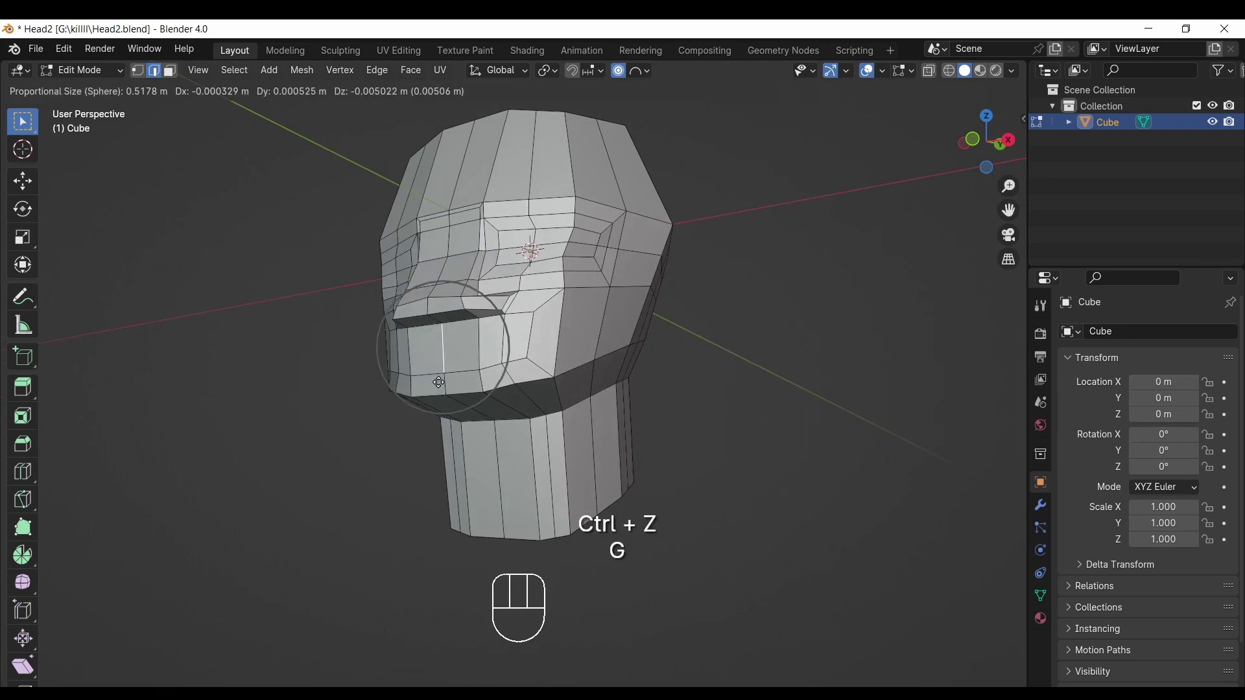
pyautogui.press('y')
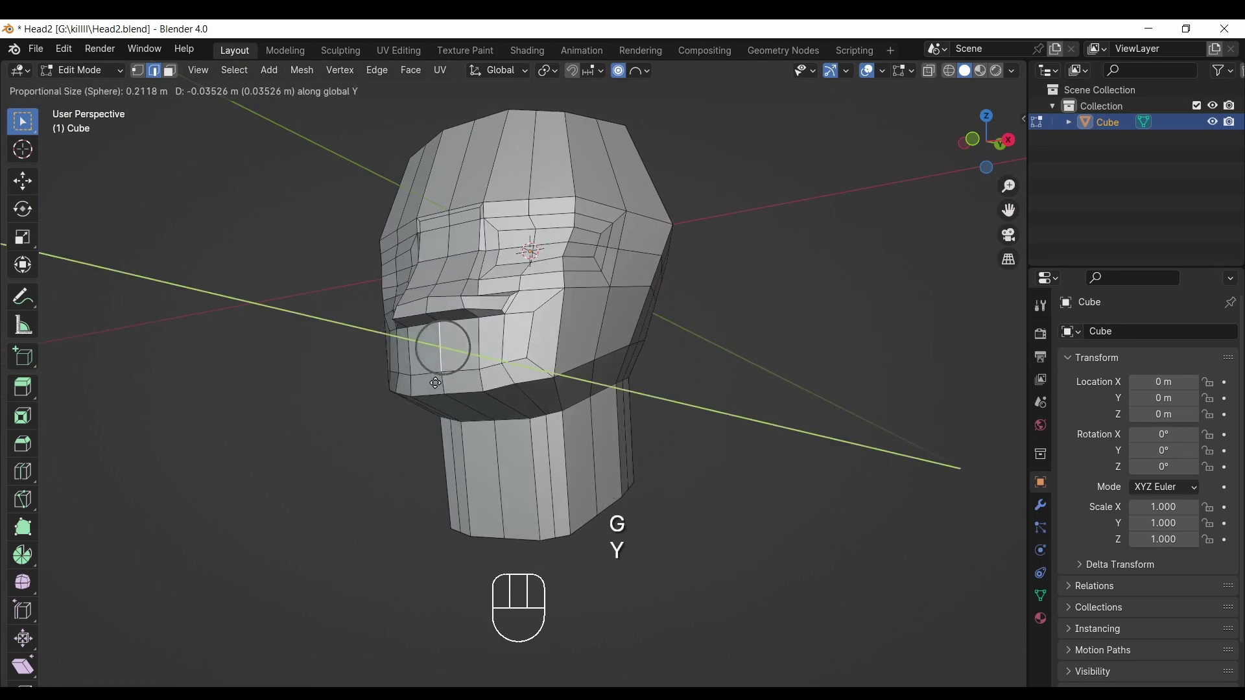
pyautogui.click(435, 382)
pyautogui.moveTo(981, 155); pyautogui.dragTo(1010, 202)
pyautogui.moveTo(1013, 208); pyautogui.dragTo(1036, 214)
pyautogui.moveTo(962, 153); pyautogui.dragTo(996, 152)
pyautogui.moveTo(1008, 210); pyautogui.dragTo(985, 214)
pyautogui.moveTo(1009, 188); pyautogui.dragTo(973, 158)
pyautogui.press('a')
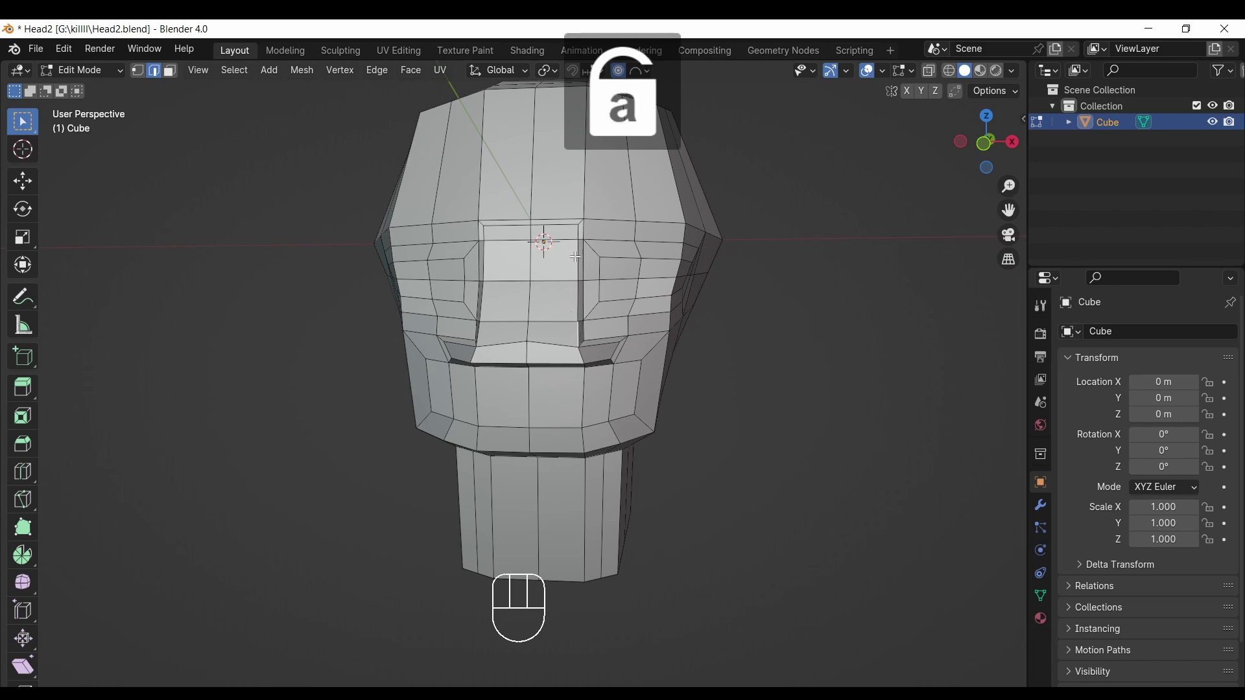
pyautogui.press('g')
pyautogui.press('g')
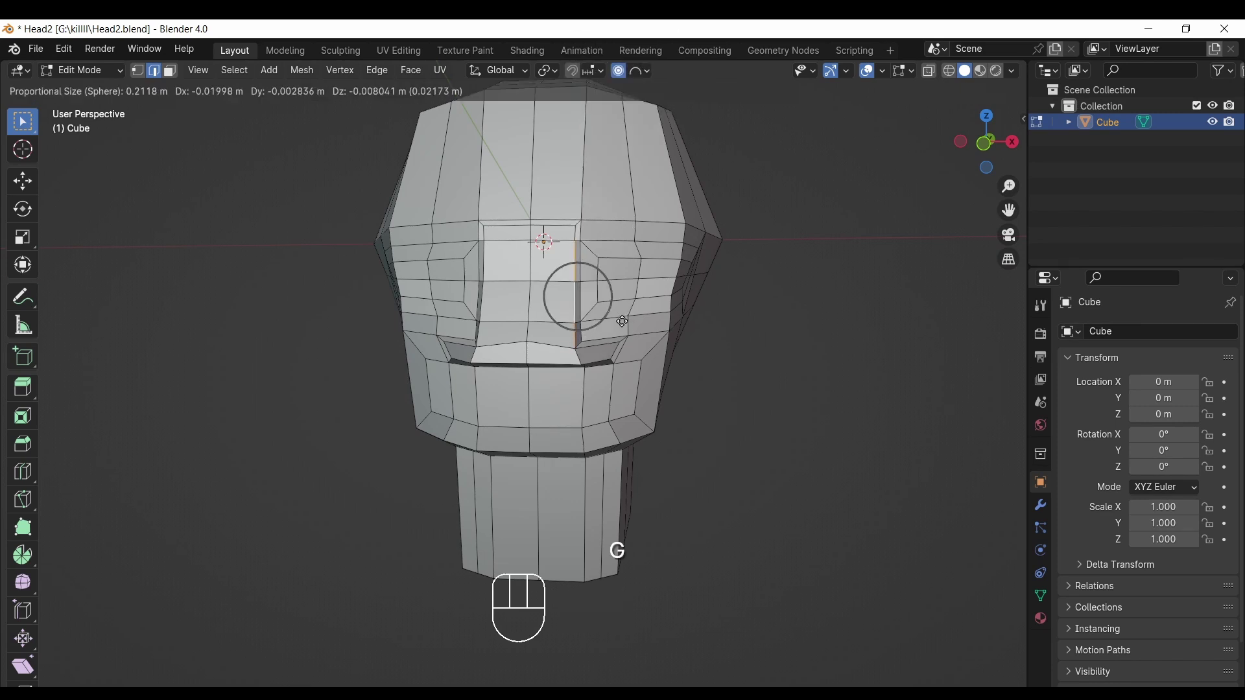
pyautogui.rightClick(508, 287)
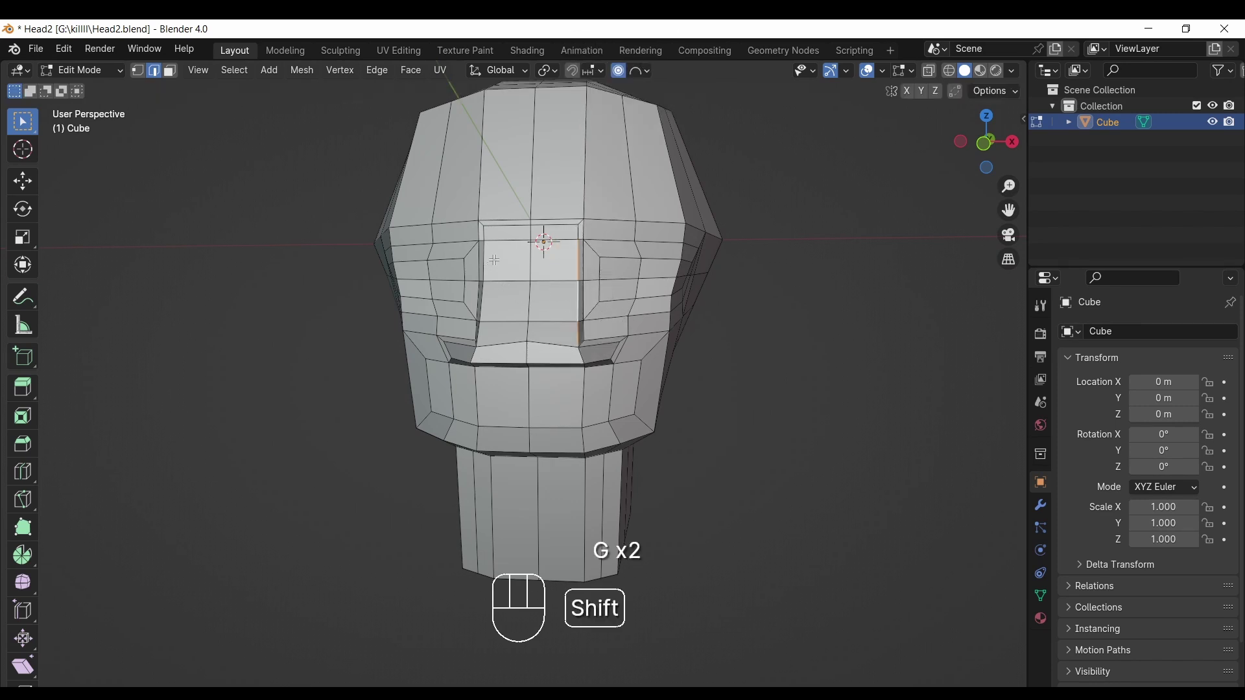
pyautogui.press('g')
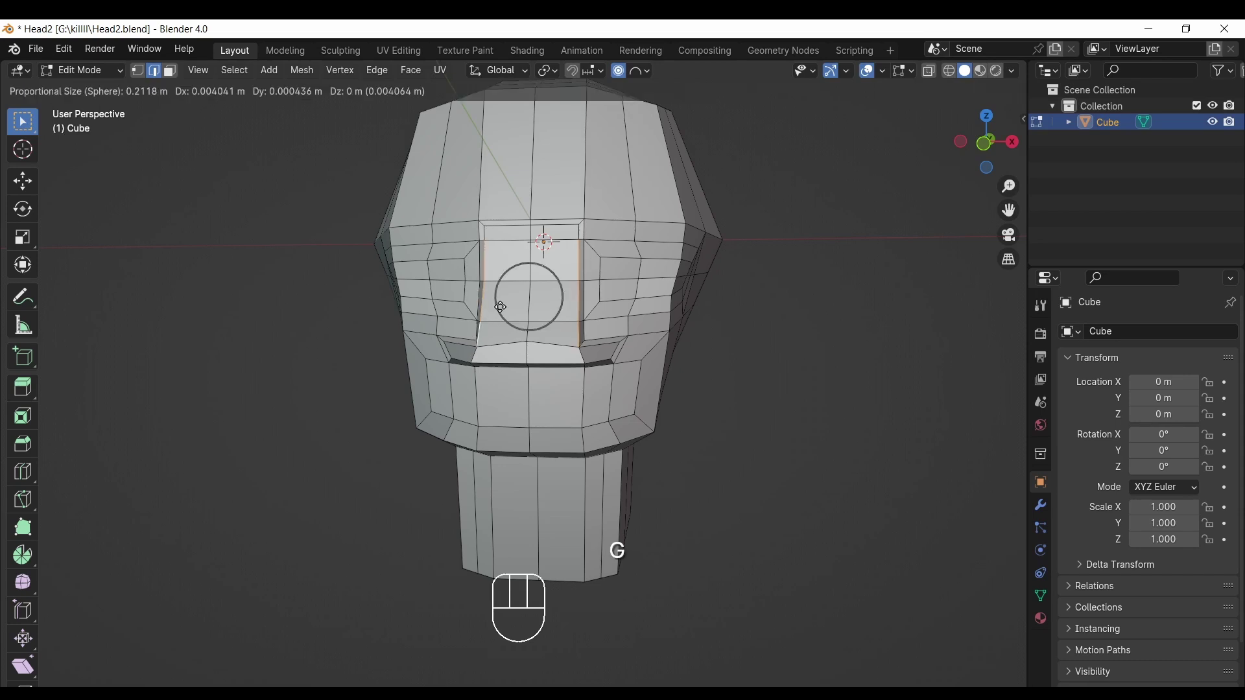
pyautogui.press('g')
pyautogui.rightClick(508, 300)
# Turn off proportional editing and scale the edges along both sides of the nose to about 0.70 along X
pyautogui.press('s')
pyautogui.press('x')
pyautogui.click(624, 288)
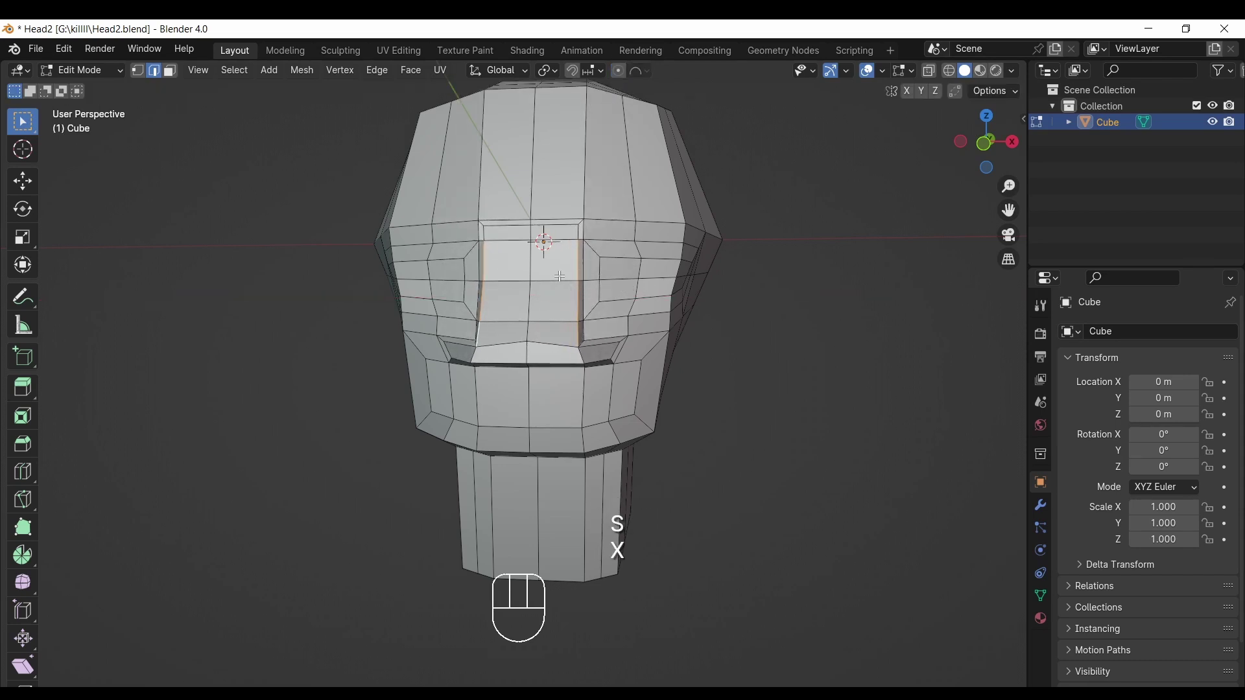
pyautogui.press('s')
pyautogui.press('x')
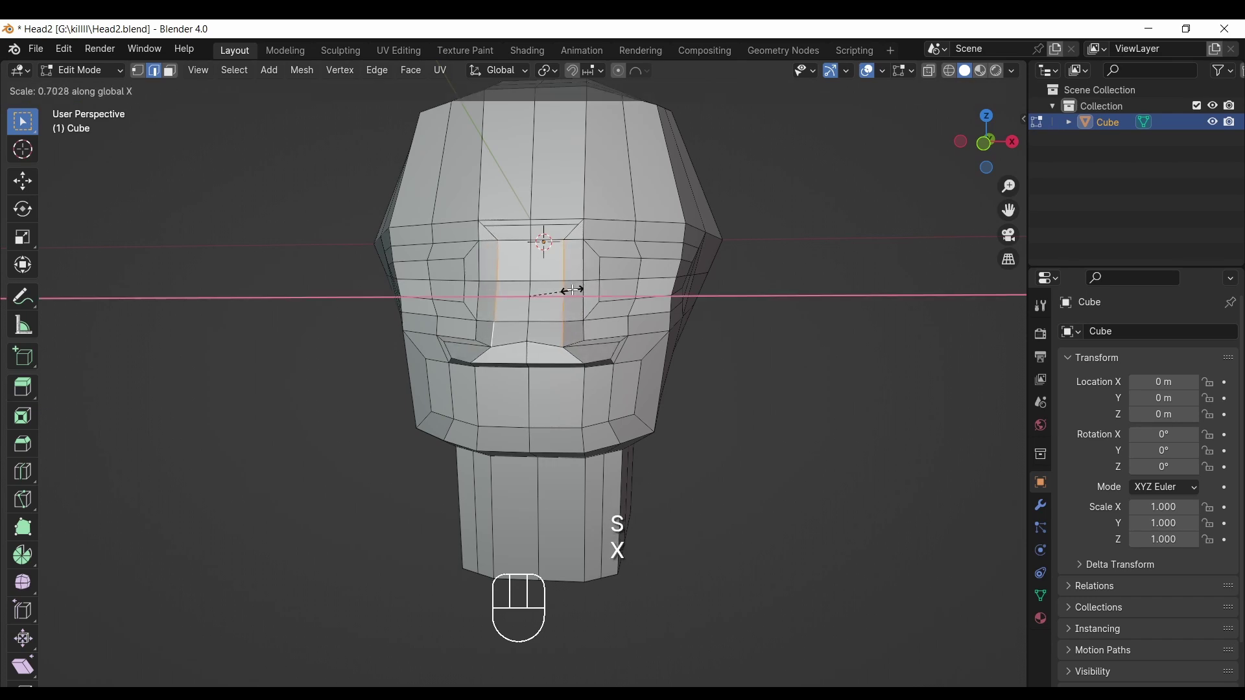
pyautogui.click(571, 290)
# Select the two corner vertices at the top of the nose bridge and scale them closer together along X
pyautogui.moveTo(993, 128); pyautogui.dragTo(943, 158)
pyautogui.click(138, 71)
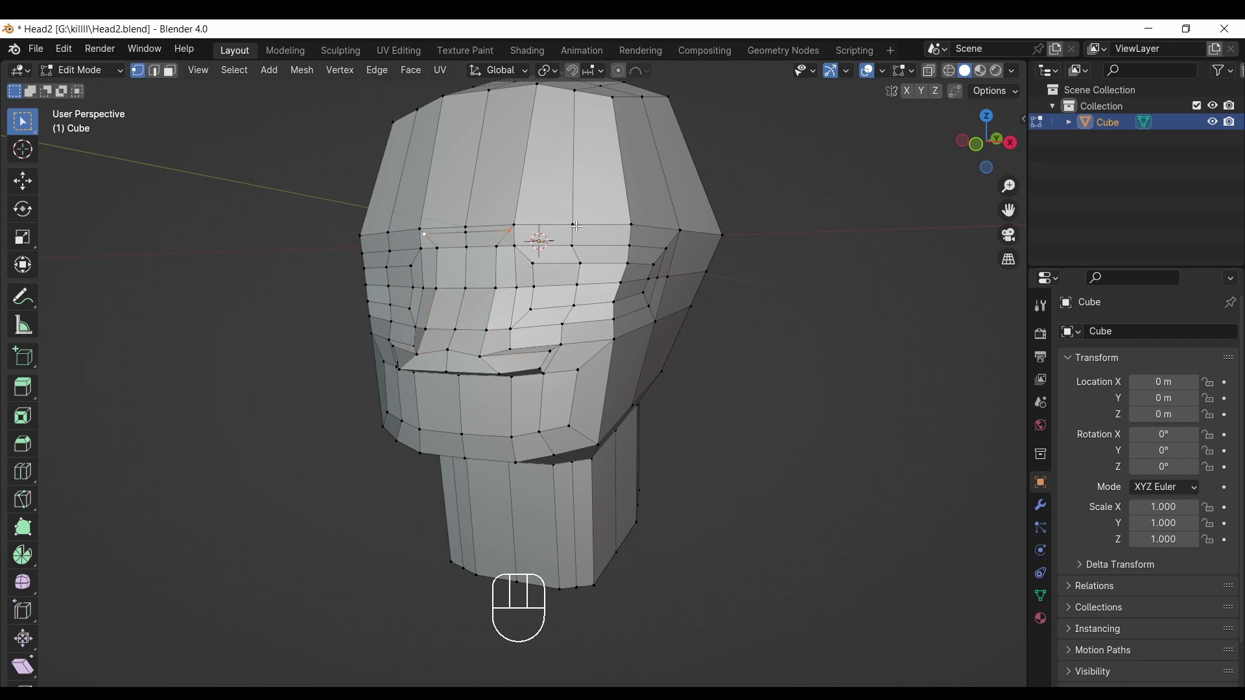
pyautogui.press('s')
pyautogui.press('x')
pyautogui.click(539, 231)
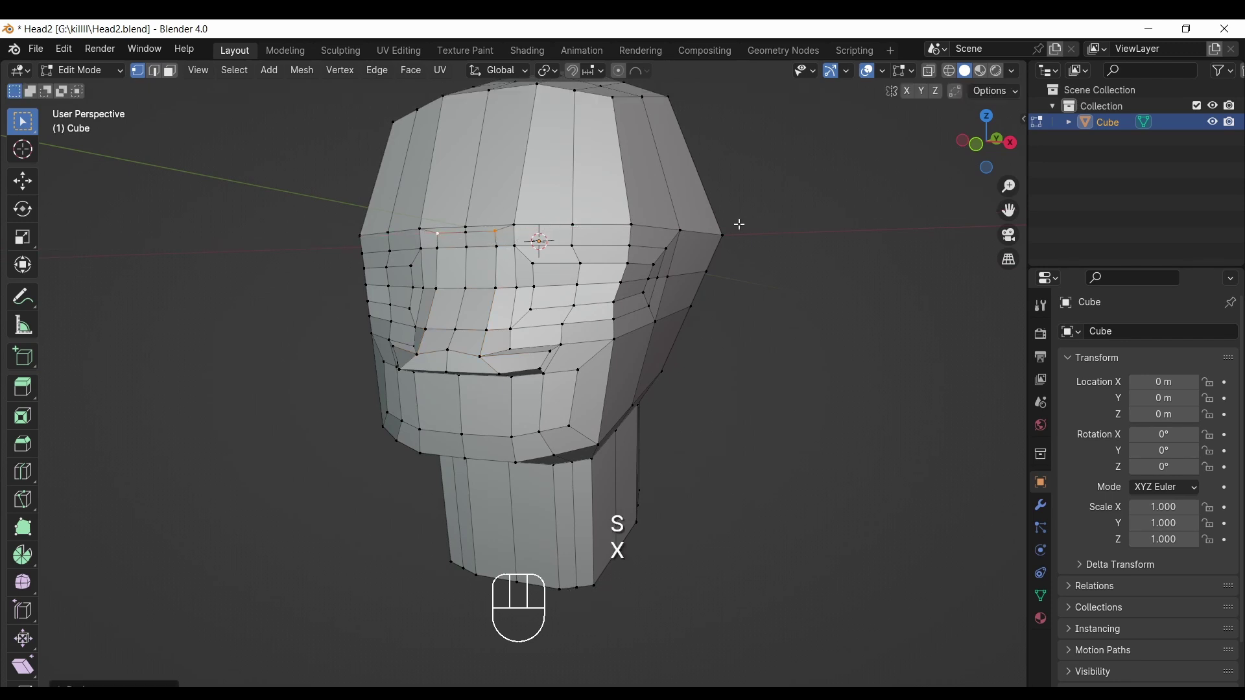
pyautogui.moveTo(999, 141); pyautogui.dragTo(1002, 103)
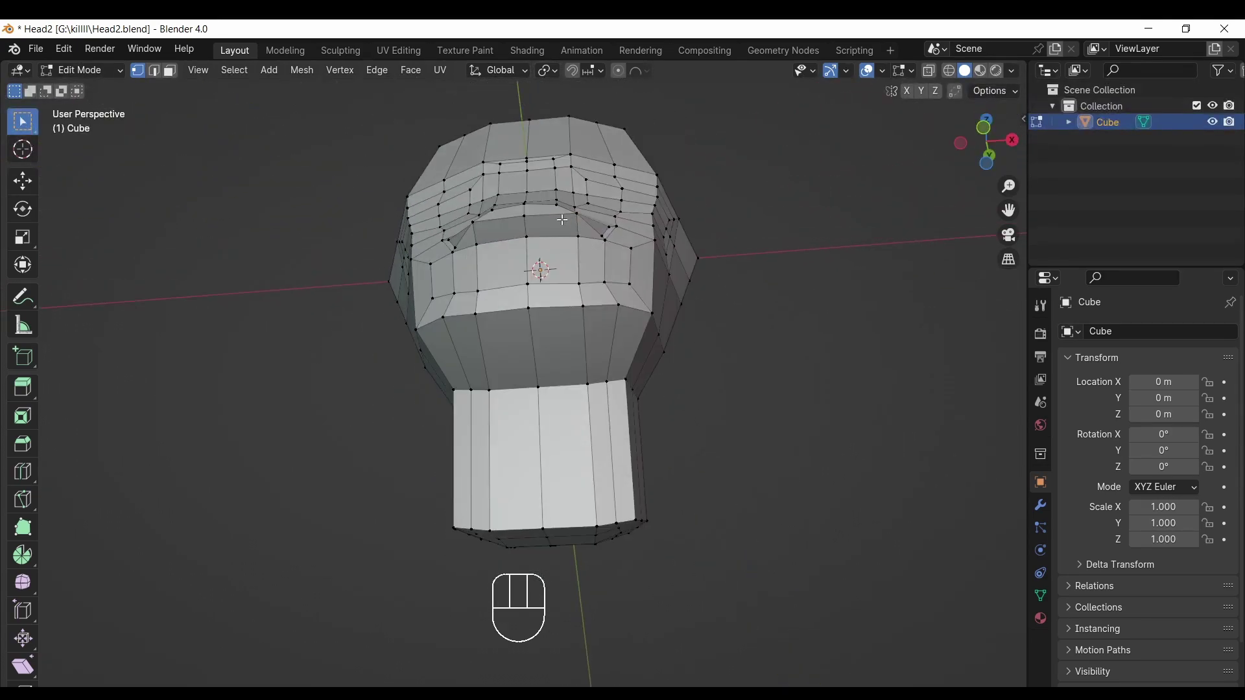
# Nudge the vertices on both sides of the nose's underside slightly into place with the Tweak selection tool
pyautogui.moveTo(20, 129); pyautogui.dragTo(65, 129)
pyautogui.moveTo(576, 213); pyautogui.dragTo(563, 215)
pyautogui.click(475, 223)
pyautogui.moveTo(480, 224); pyautogui.dragTo(481, 224)
pyautogui.moveTo(991, 143); pyautogui.dragTo(901, 279)
# Select edges at the side of the nose base and move them to refine the shape of the nostril wing
pyautogui.press('2')
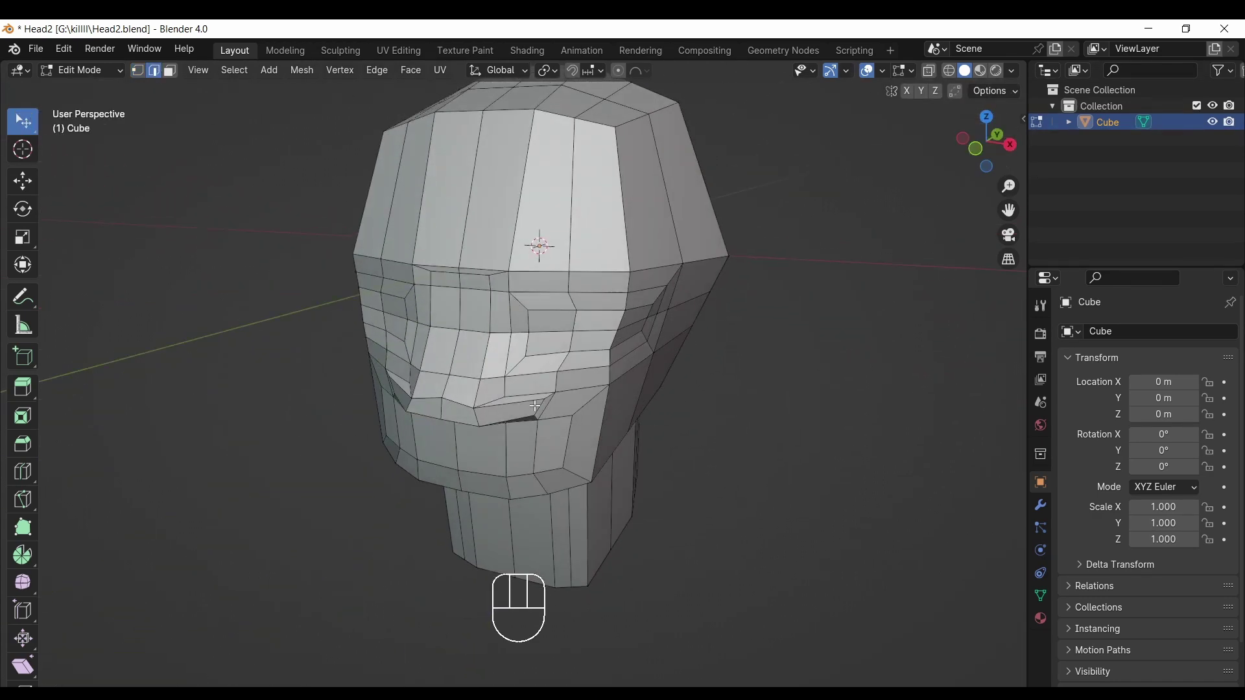
pyautogui.moveTo(986, 147); pyautogui.dragTo(934, 72)
pyautogui.press('g')
pyautogui.click(468, 264)
pyautogui.moveTo(995, 146); pyautogui.dragTo(1123, 153)
pyautogui.click(563, 253)
pyautogui.press('g')
pyautogui.click(575, 250)
# Select the matching nostril-wing edges on both sides of the nose in the front view and move them slightly down
pyautogui.moveTo(983, 146); pyautogui.dragTo(903, 216)
pyautogui.click(974, 150)
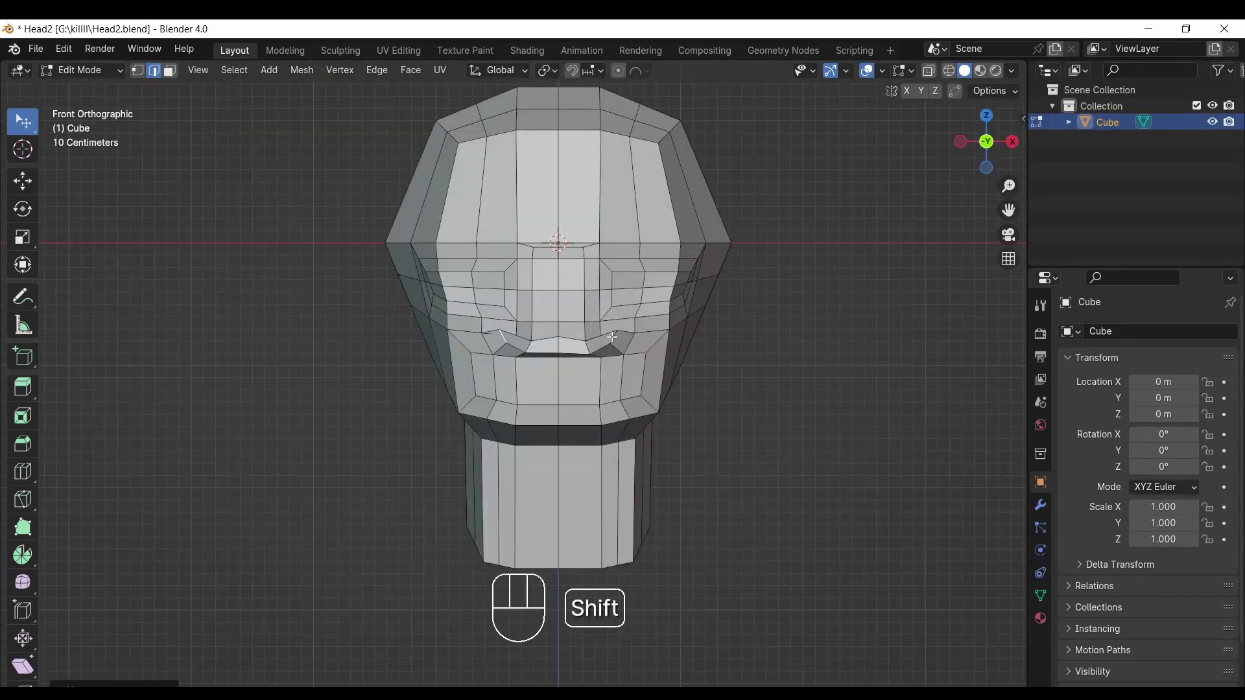
pyautogui.press('g')
pyautogui.click(614, 357)
# Select the row of faces across the mouth area and inset them by a little over 0.08 m
pyautogui.press('1')
pyautogui.moveTo(996, 147); pyautogui.dragTo(926, 140)
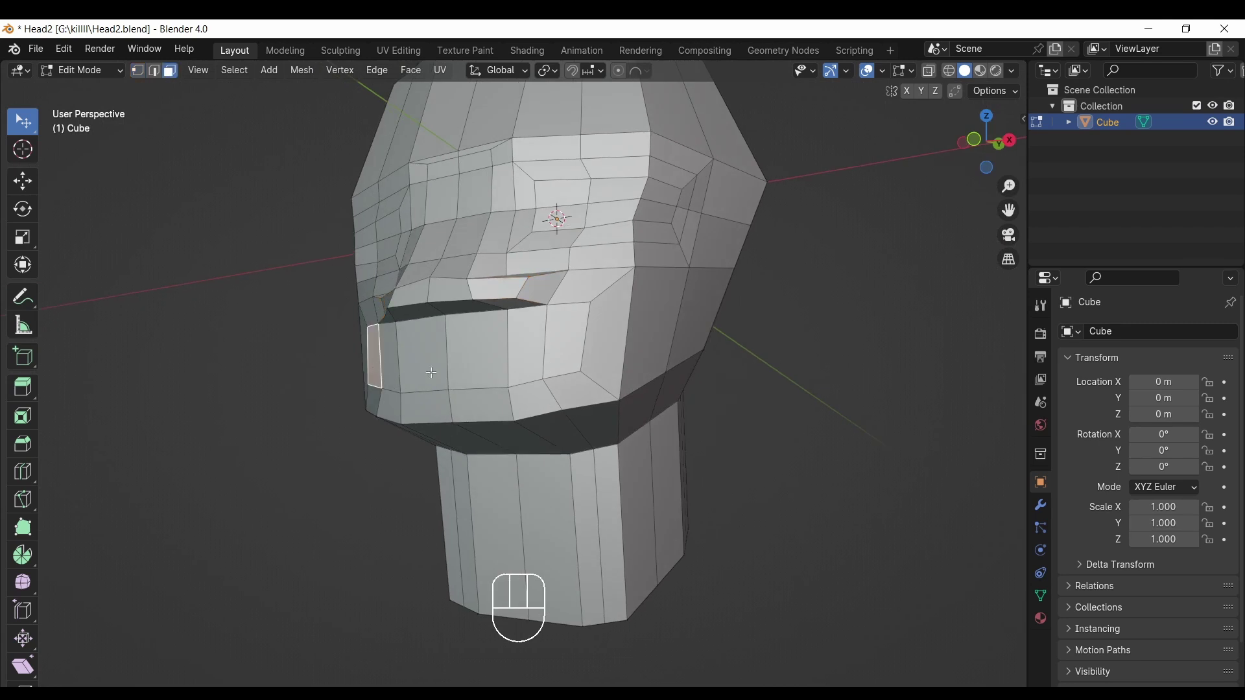
pyautogui.keyDown('ctrl'); pyautogui.click(573, 339); pyautogui.keyUp('ctrl')
pyautogui.press('i')
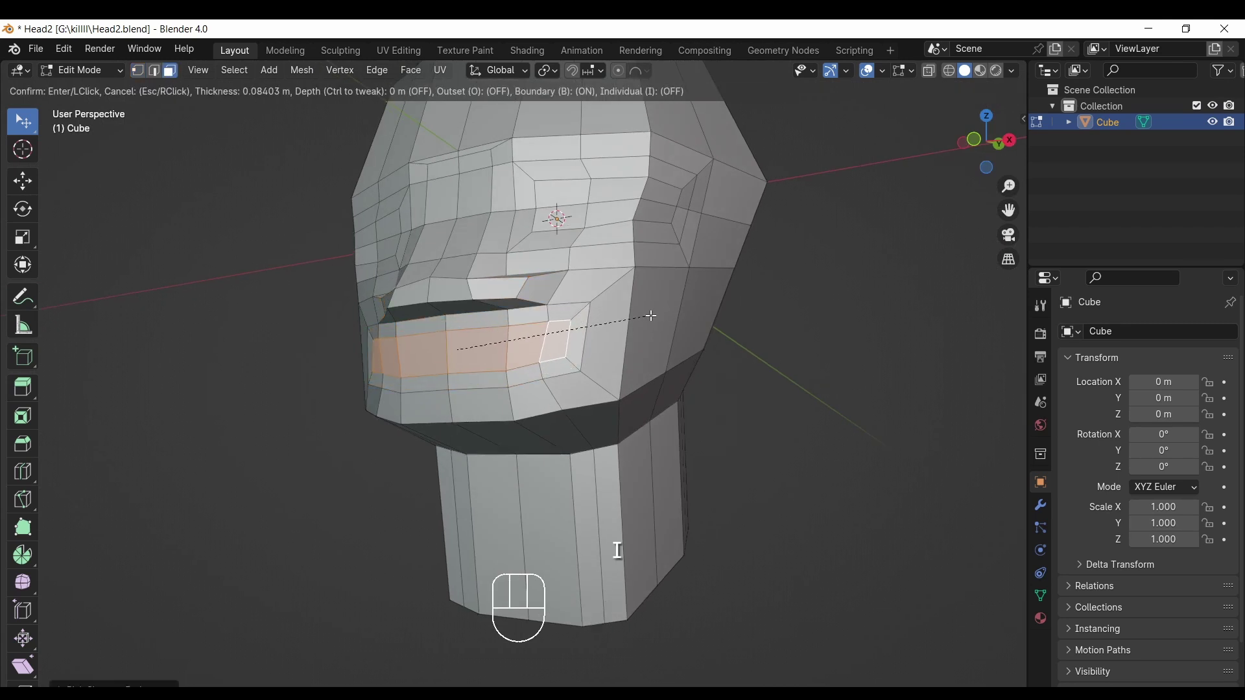
pyautogui.click(646, 319)
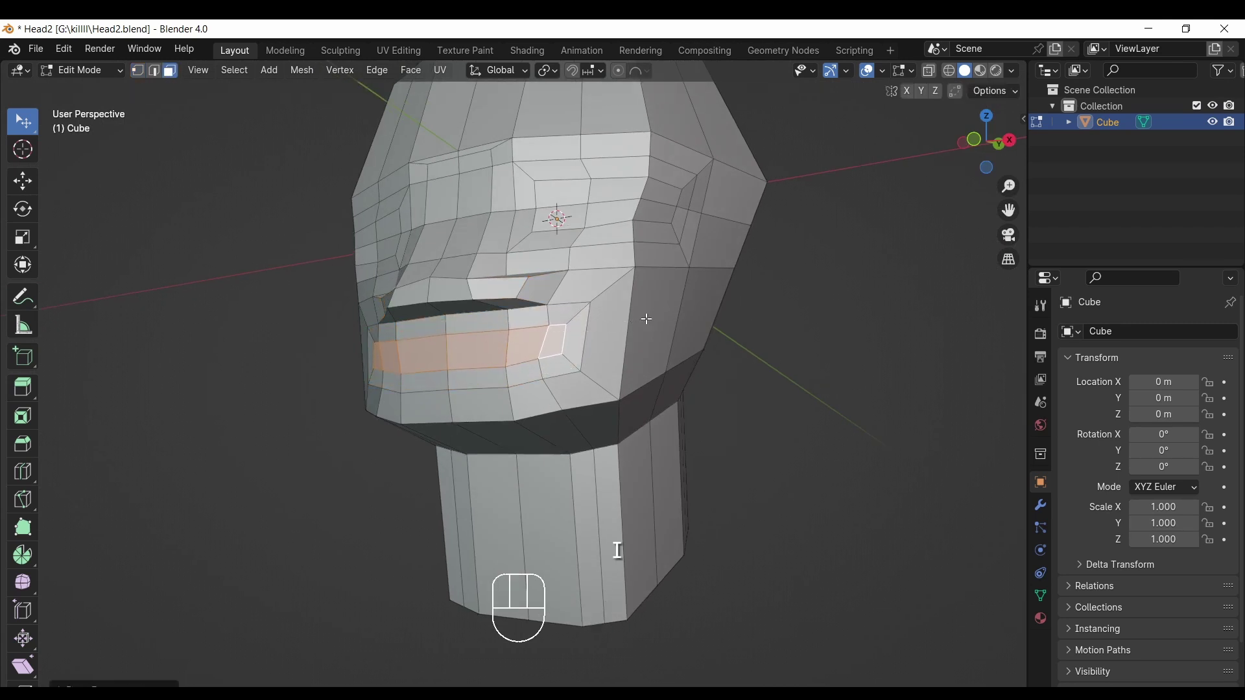
# Add a single horizontal loop cut around the upper head, between the brow and the crown
pyautogui.moveTo(991, 152); pyautogui.dragTo(1009, 218)
pyautogui.moveTo(1009, 209); pyautogui.dragTo(982, 210)
pyautogui.moveTo(991, 153)
pyautogui.mouseDown()
pyautogui.moveTo(995, 167)
pyautogui.moveTo(981, 170)
pyautogui.mouseUp()
pyautogui.click(901, 230)
pyautogui.moveTo(76, 236); pyautogui.dragTo(102, 226, button='middle')
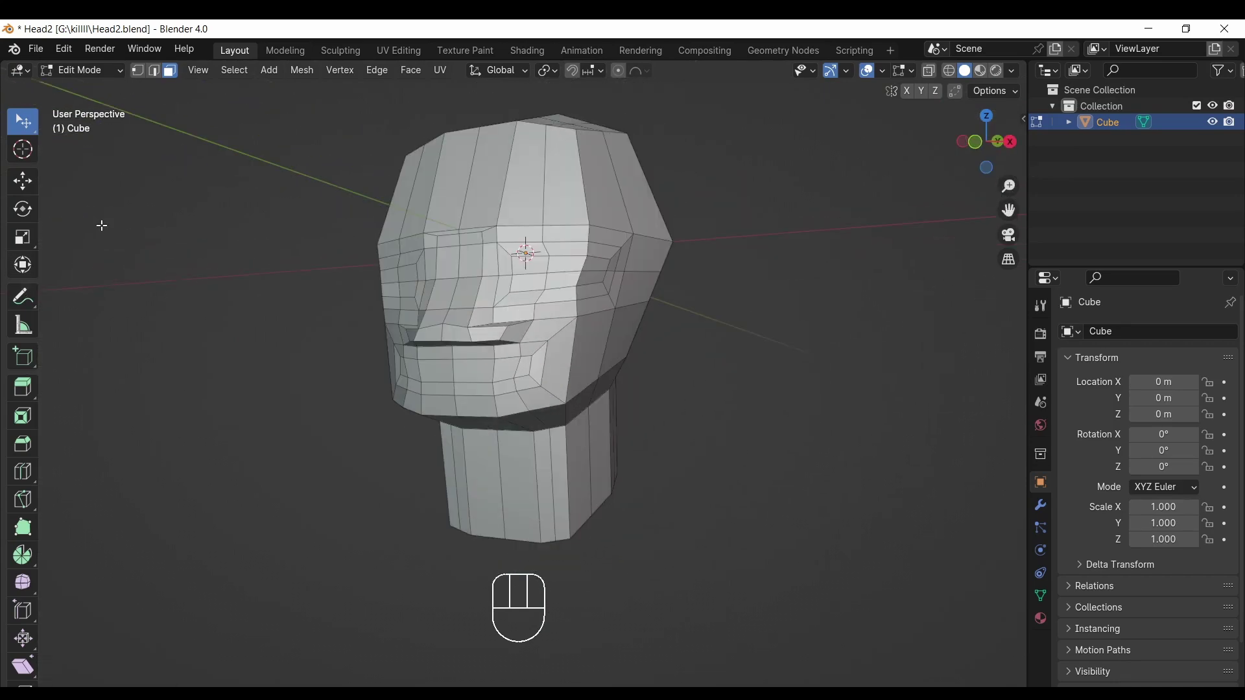
pyautogui.click(19, 475)
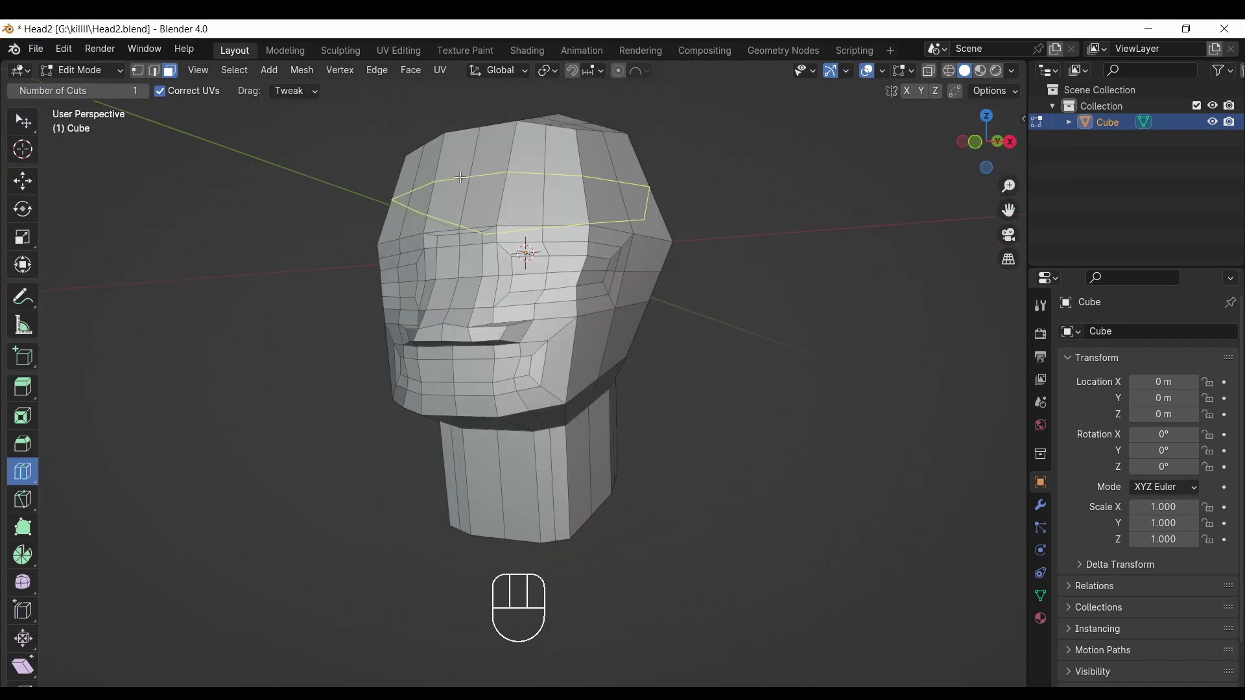
pyautogui.click(454, 185)
# Push the new upper-head edge loop outward with Shrink/Fatten in the right view to round the skull
pyautogui.click(1009, 141)
pyautogui.moveTo(1007, 208); pyautogui.dragTo(1021, 221)
pyautogui.hotkey('alt', 's')
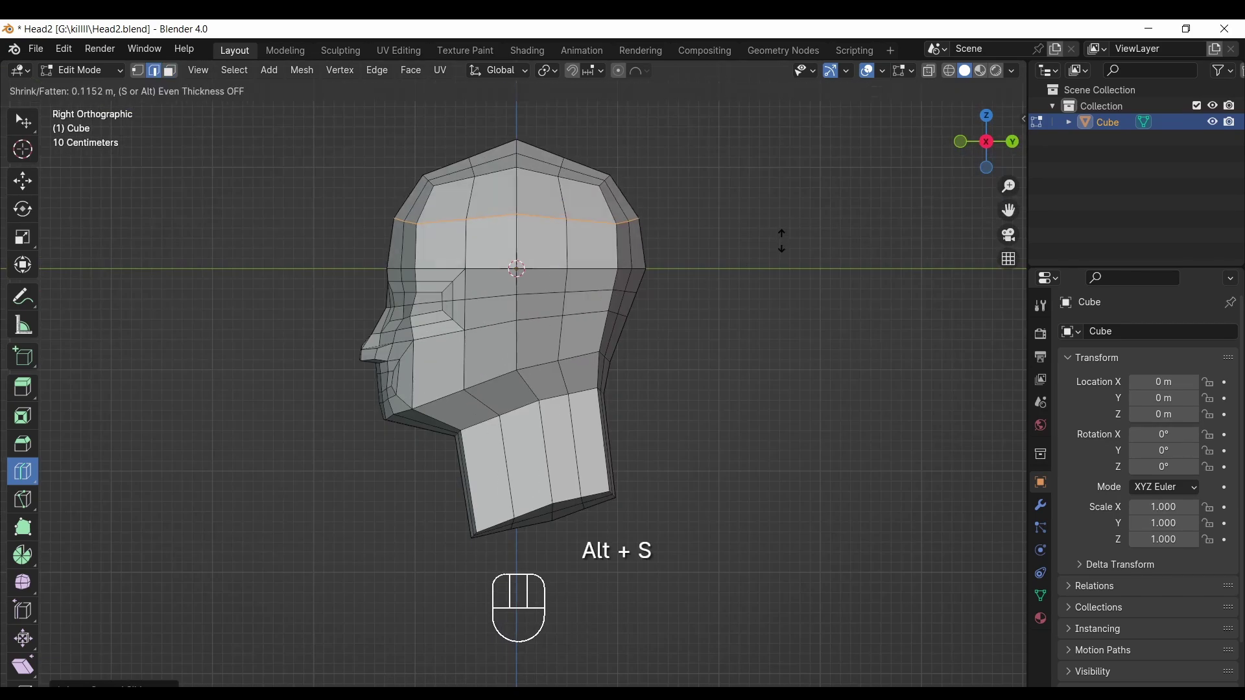
pyautogui.click(782, 242)
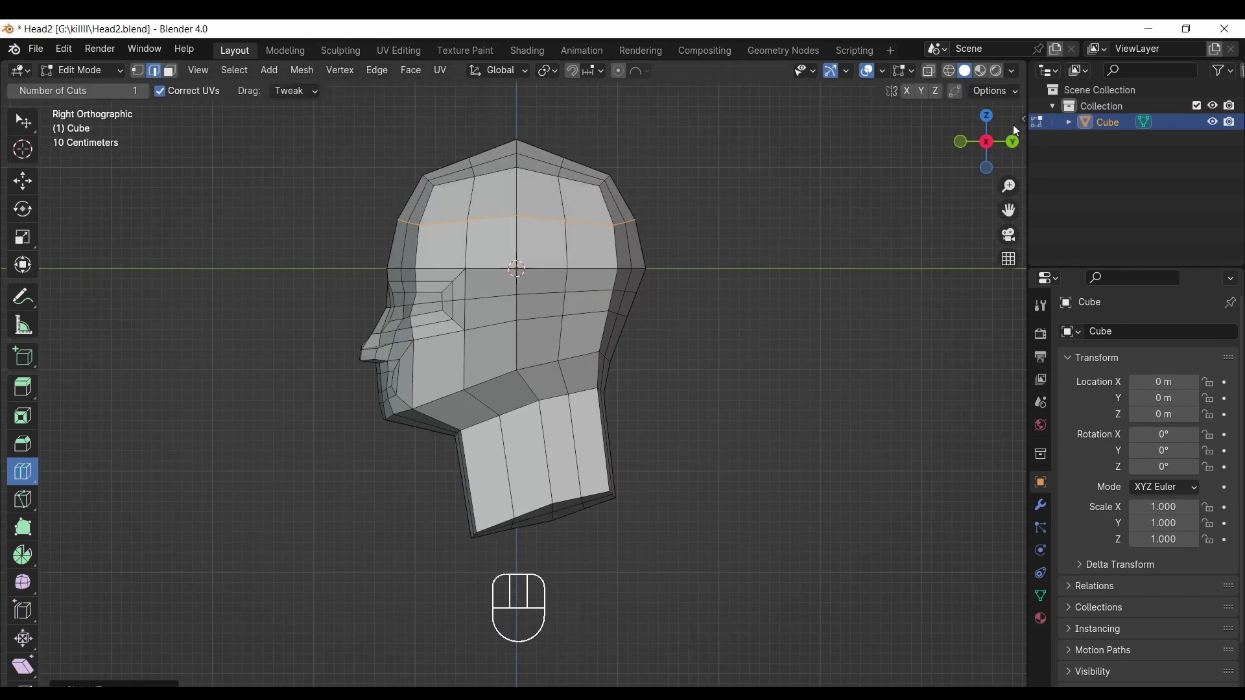
# Try to move the head's widest side vertex inward and up in the front view, then undo the move
pyautogui.moveTo(1003, 131); pyautogui.dragTo(790, 185)
pyautogui.click(137, 70)
pyautogui.click(23, 121)
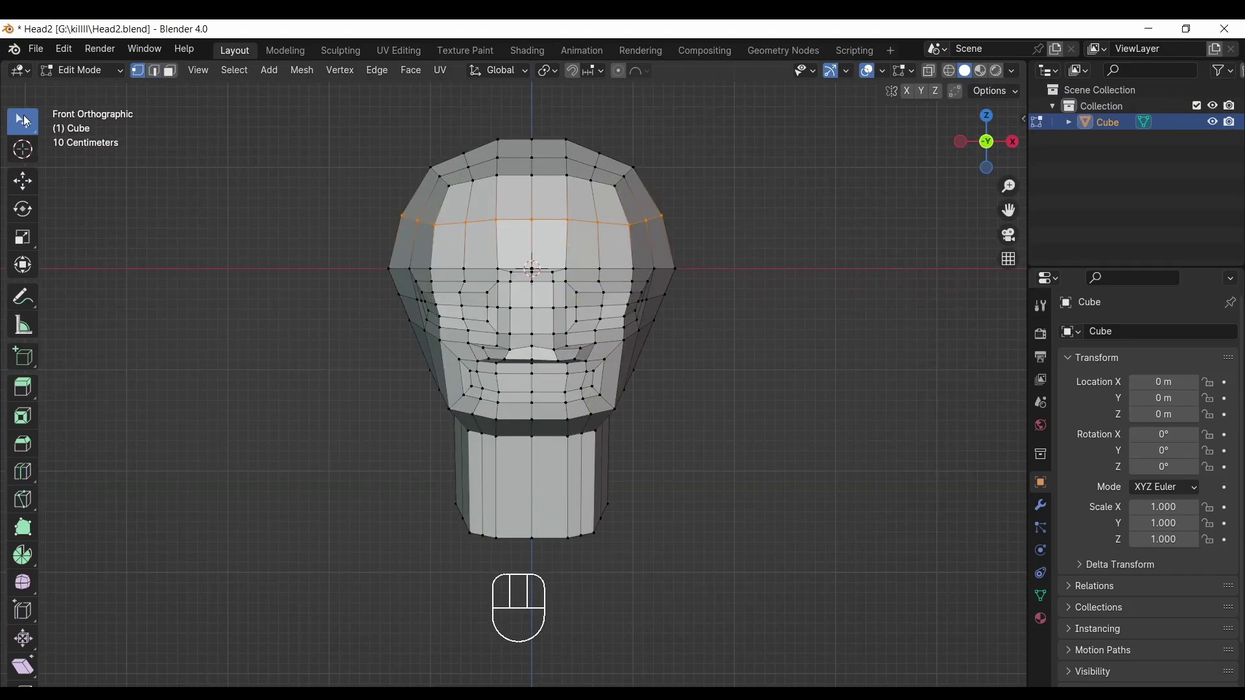
pyautogui.moveTo(675, 269); pyautogui.dragTo(655, 260)
pyautogui.hotkey('ctrl', 'z')
# Turn on proportional editing with Smooth falloff and reposition the outermost vertices on the positive X side of the head
pyautogui.click(618, 70)
pyautogui.click(639, 70)
pyautogui.click(609, 142)
pyautogui.scroll(-15, 660, 264)
pyautogui.scroll(4, 654, 261)
pyautogui.moveTo(652, 321); pyautogui.dragTo(650, 324)
pyautogui.press('g')
pyautogui.click(655, 315)
# Hide the 3D cursor through the viewport overlay settings
pyautogui.moveTo(986, 139); pyautogui.dragTo(963, 108)
pyautogui.click(992, 159)
pyautogui.click(986, 141)
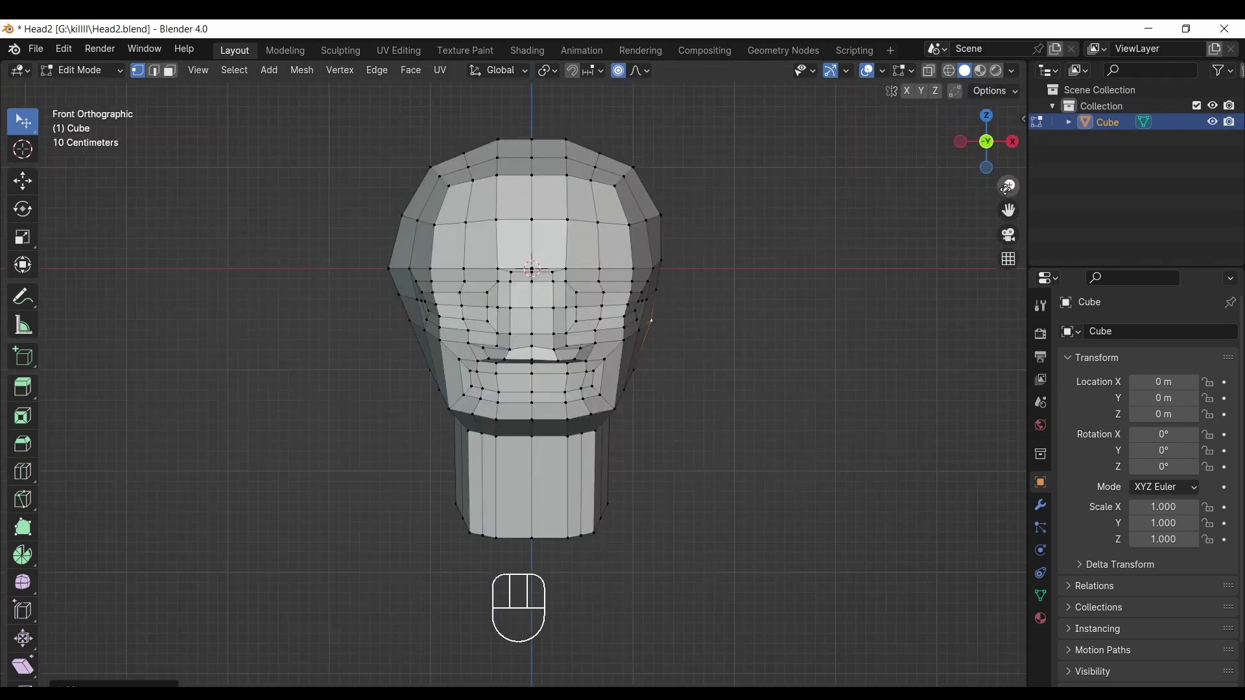
pyautogui.moveTo(1008, 186); pyautogui.dragTo(1009, 201)
pyautogui.moveTo(1009, 209); pyautogui.dragTo(992, 186)
pyautogui.click(882, 70)
pyautogui.click(891, 183)
# Turn on X-ray, box-select all vertices on the negative X side of the centre line and delete them
pyautogui.click(931, 70)
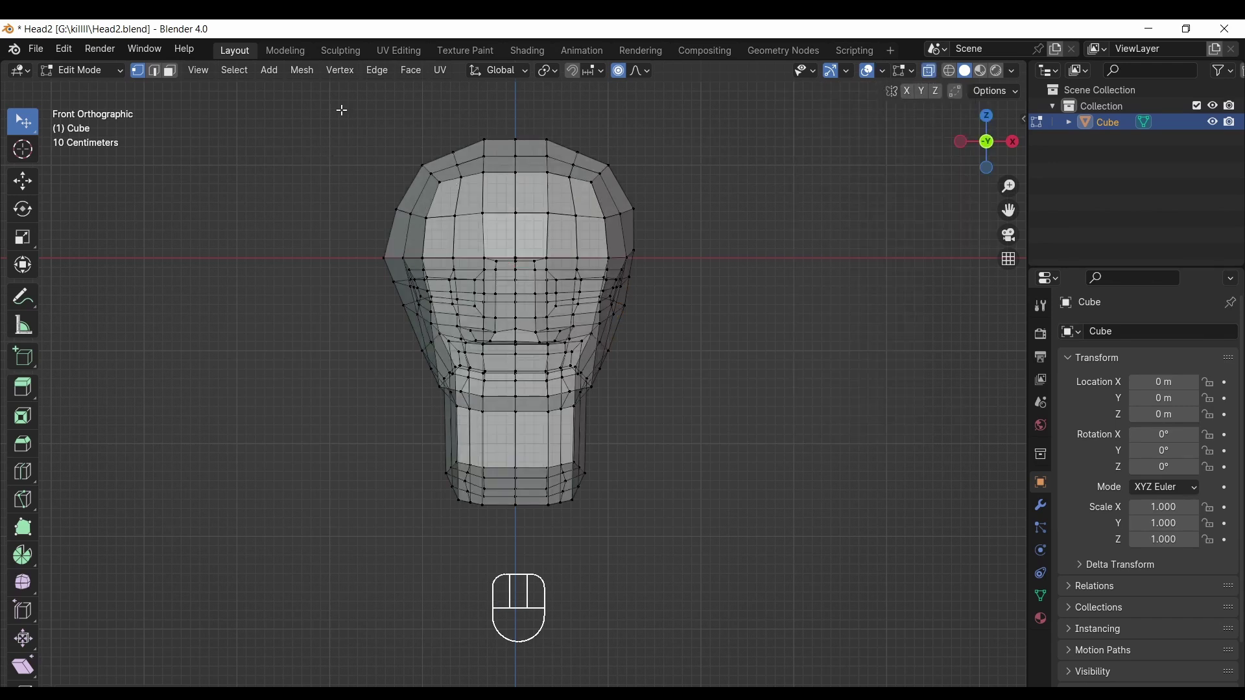
pyautogui.press('b')
pyautogui.moveTo(336, 100); pyautogui.dragTo(506, 570)
pyautogui.press('x')
pyautogui.click(648, 224)
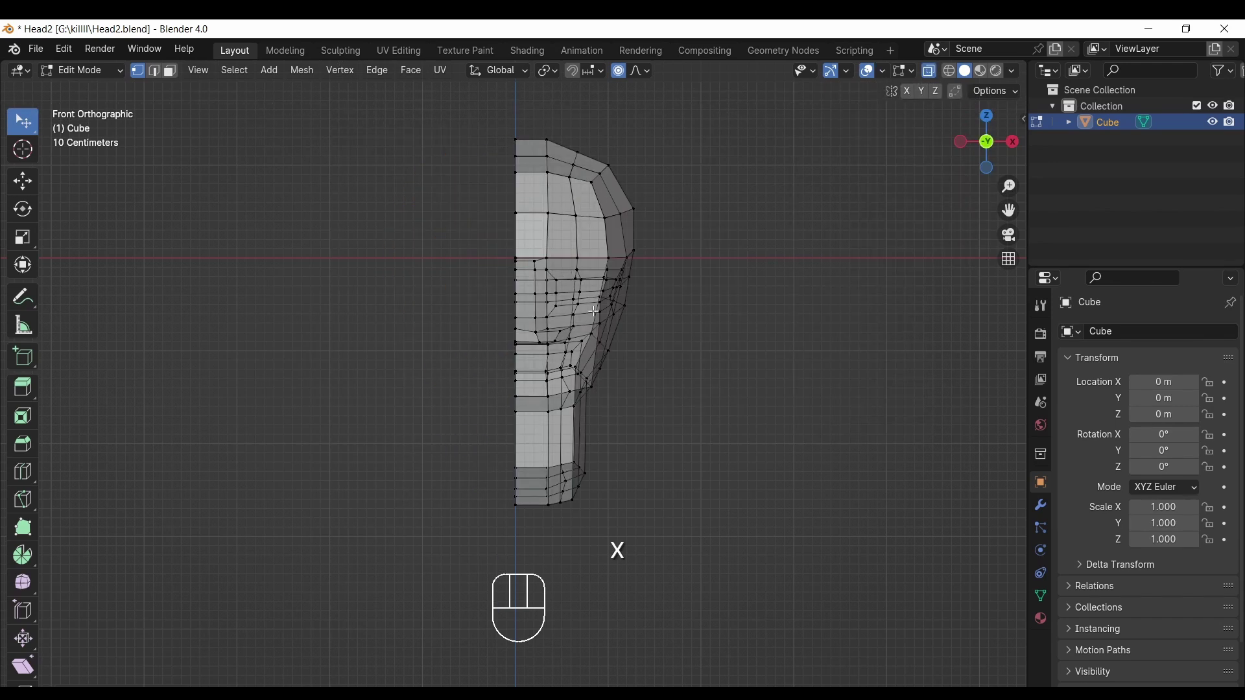
# Add a Mirror modifier on the X axis with Clipping enabled and turn off X-ray
pyautogui.click(1040, 505)
pyautogui.click(1102, 331)
pyautogui.moveTo(1025, 364)
pyautogui.click(942, 372)
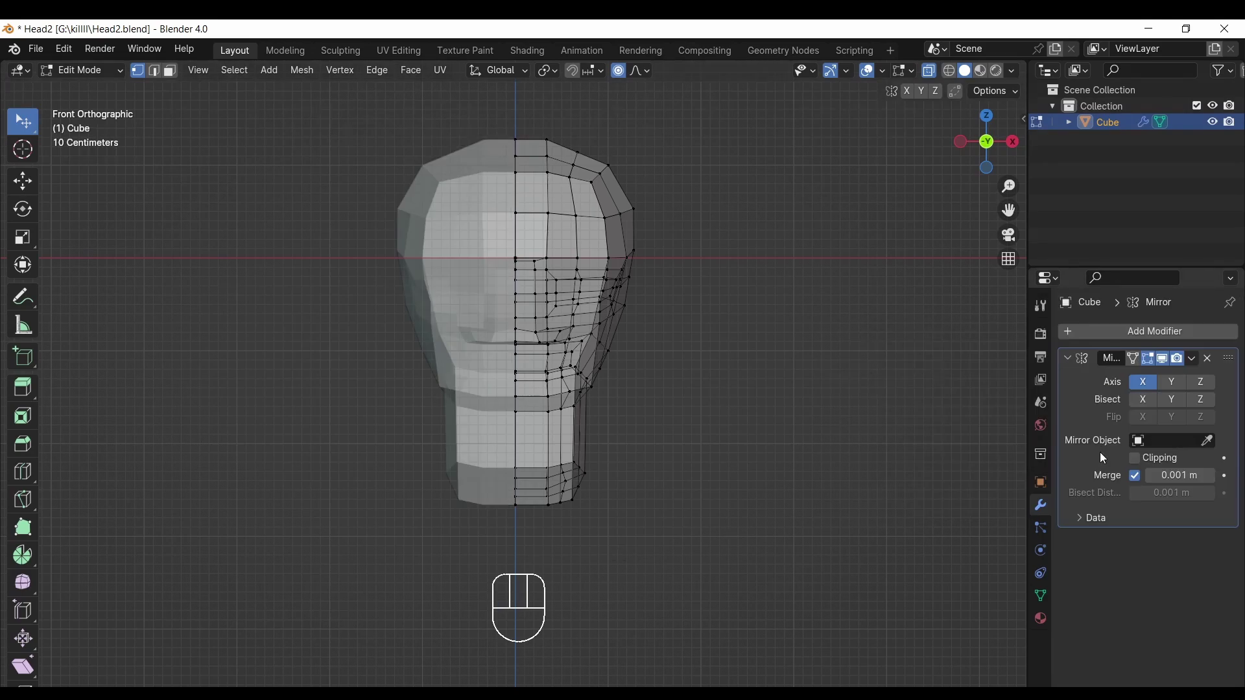
pyautogui.click(928, 71)
# Switch to edge selection and save the Head2.blend file
pyautogui.moveTo(1009, 186); pyautogui.dragTo(926, 158)
pyautogui.scroll(-1, 992, 194)
pyautogui.click(154, 70)
pyautogui.click(35, 51)
pyautogui.click(474, 144)
# Select the inner eye-socket faces and push them inward about 0.10 m with Shrink/Fatten
pyautogui.click(172, 72)
pyautogui.click(536, 276)
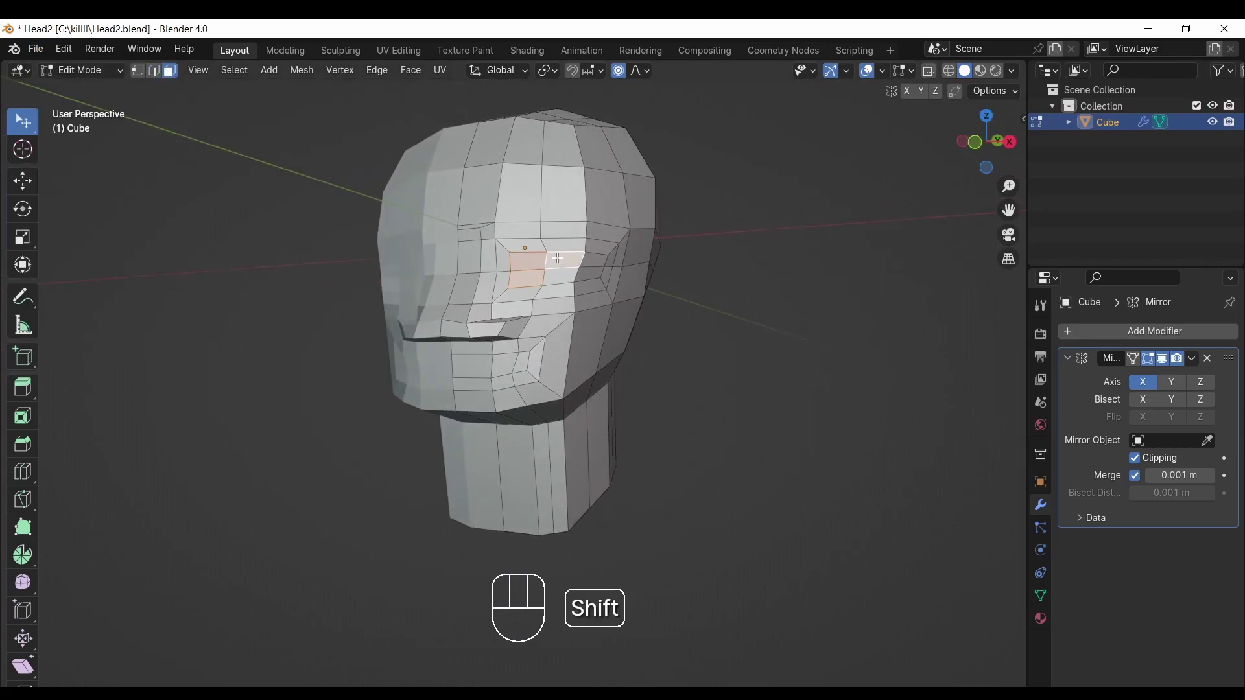
pyautogui.scroll(1, 1002, 236)
pyautogui.moveTo(1007, 214); pyautogui.dragTo(1004, 279)
pyautogui.hotkey('ctrl', 'z')
pyautogui.moveTo(928, 147); pyautogui.dragTo(959, 179, button='middle')
pyautogui.hotkey('alt', 's')
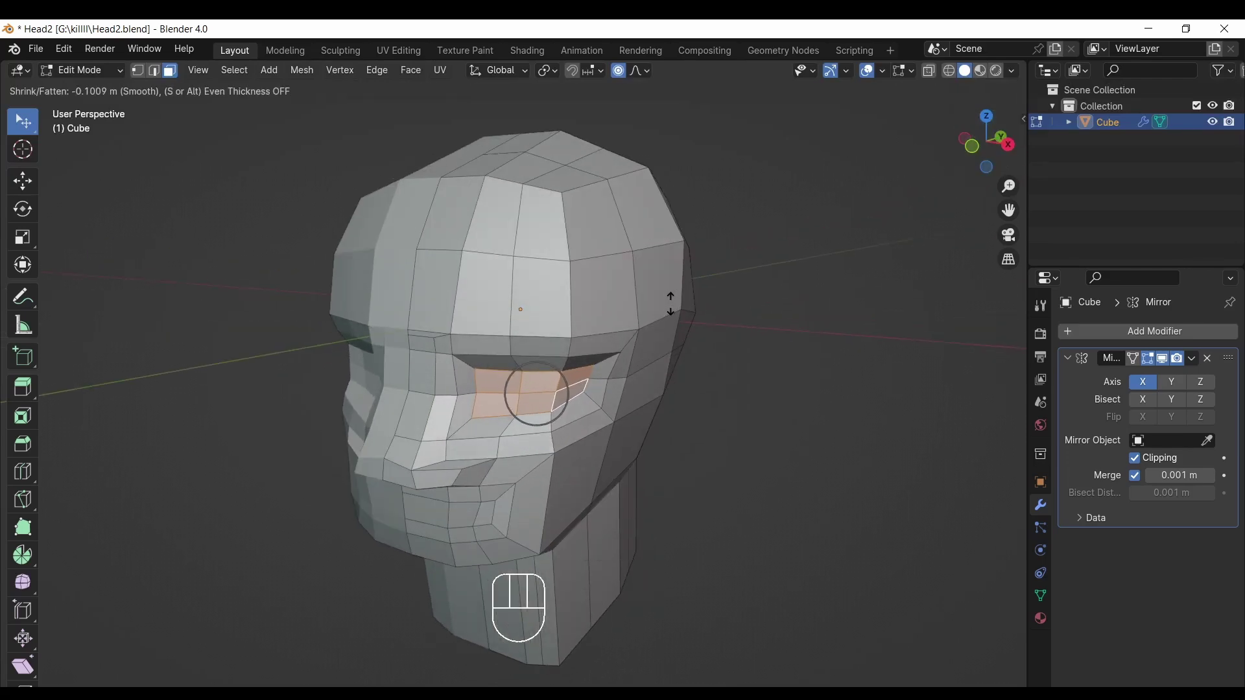
pyautogui.click(671, 304)
# Move the jaw's lower corner vertex and the one behind it about 0.2 m back along Y in the right view
pyautogui.moveTo(986, 141); pyautogui.dragTo(929, 67)
pyautogui.click(1004, 130)
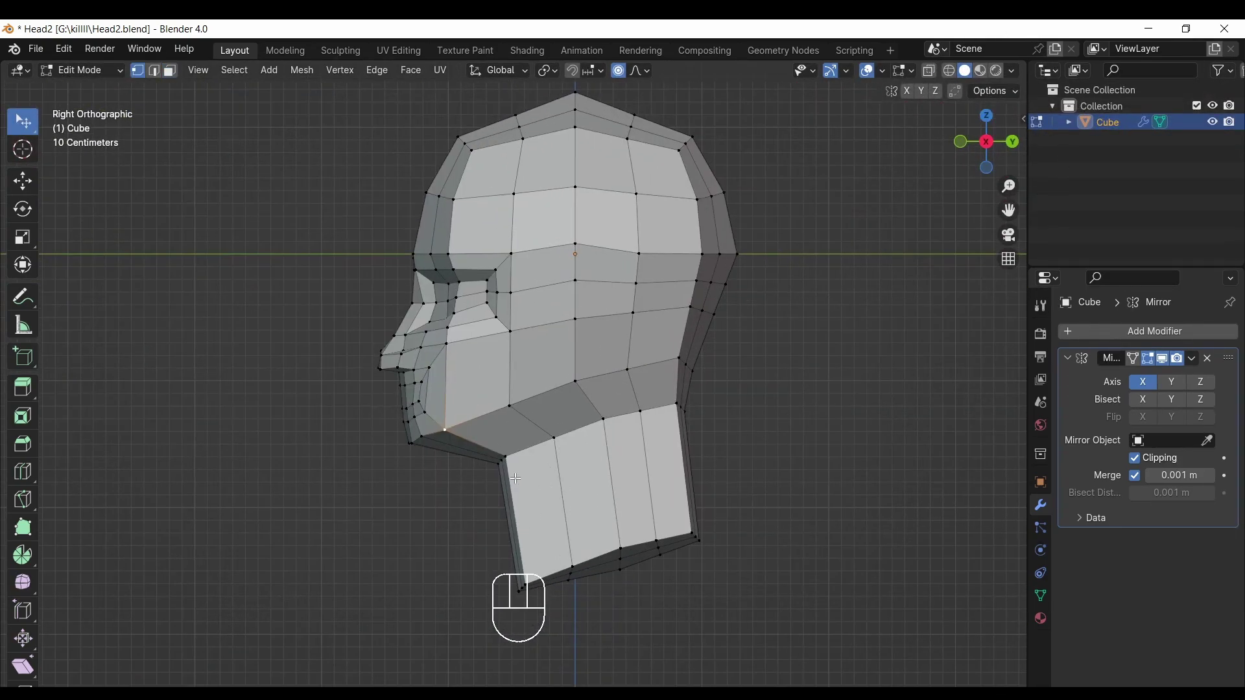
pyautogui.press('g')
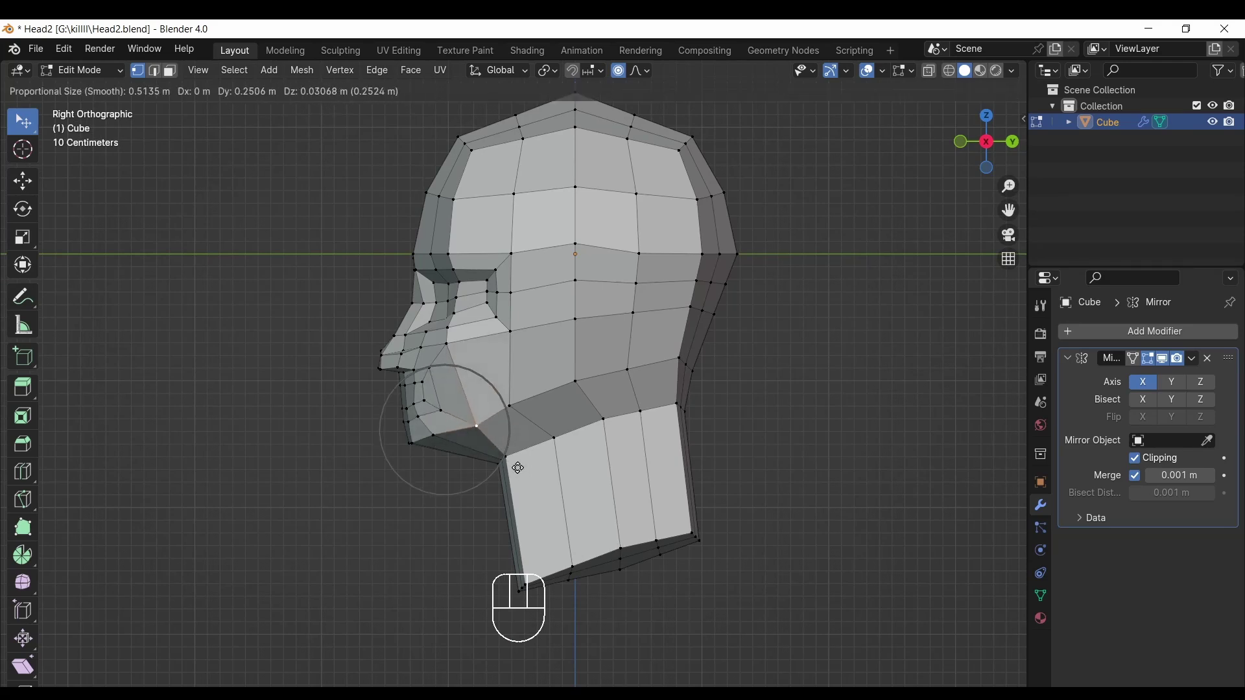
pyautogui.rightClick(508, 444)
pyautogui.press('g')
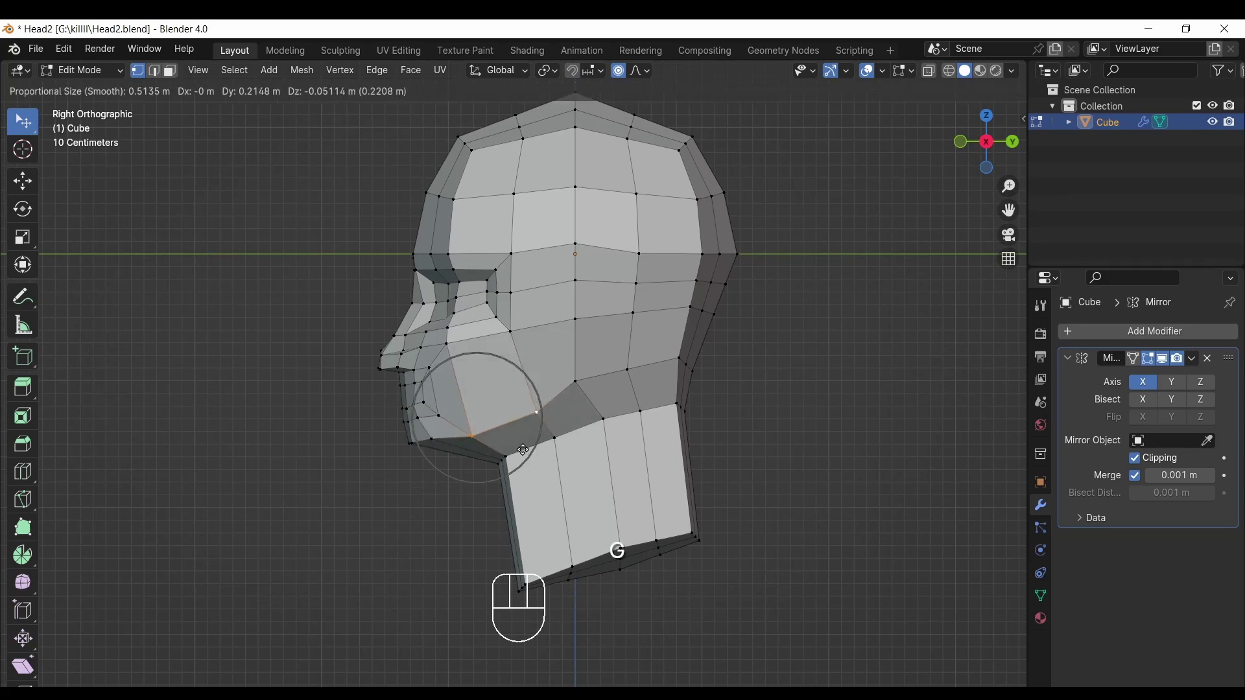
pyautogui.click(520, 447)
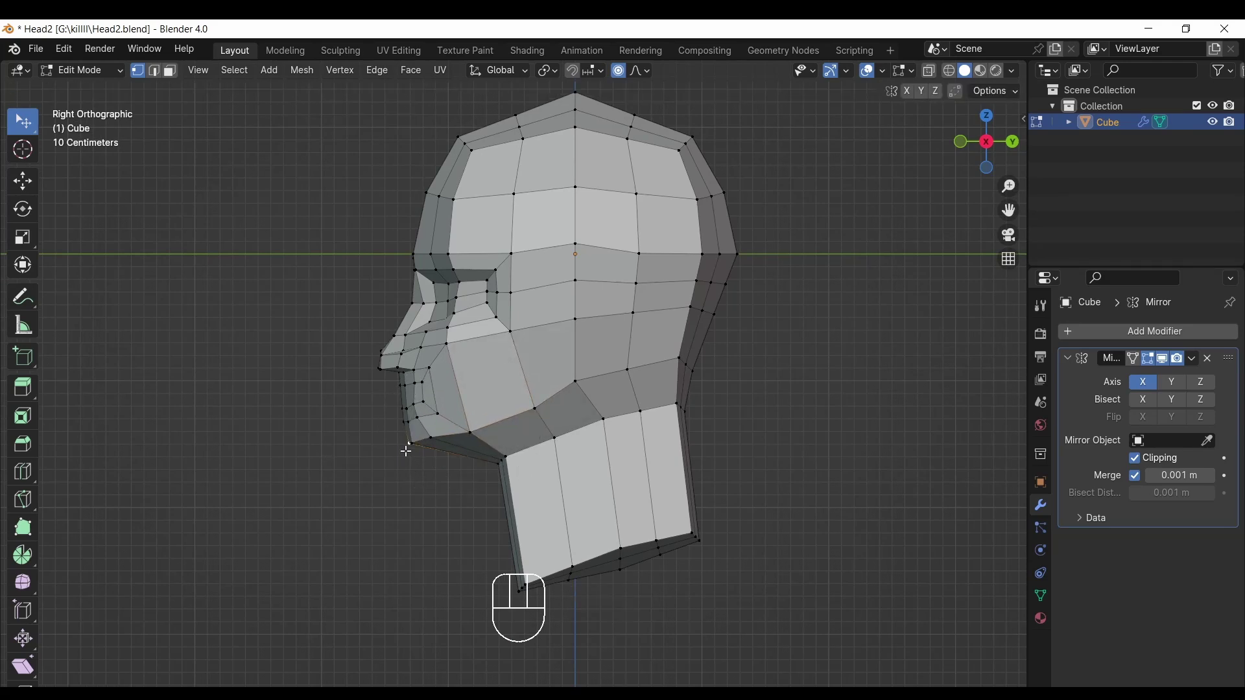
# Move the chin's centre vertex about 0.08 m down with a small proportional size and lower the outer chin vertex in the front view
pyautogui.press('g')
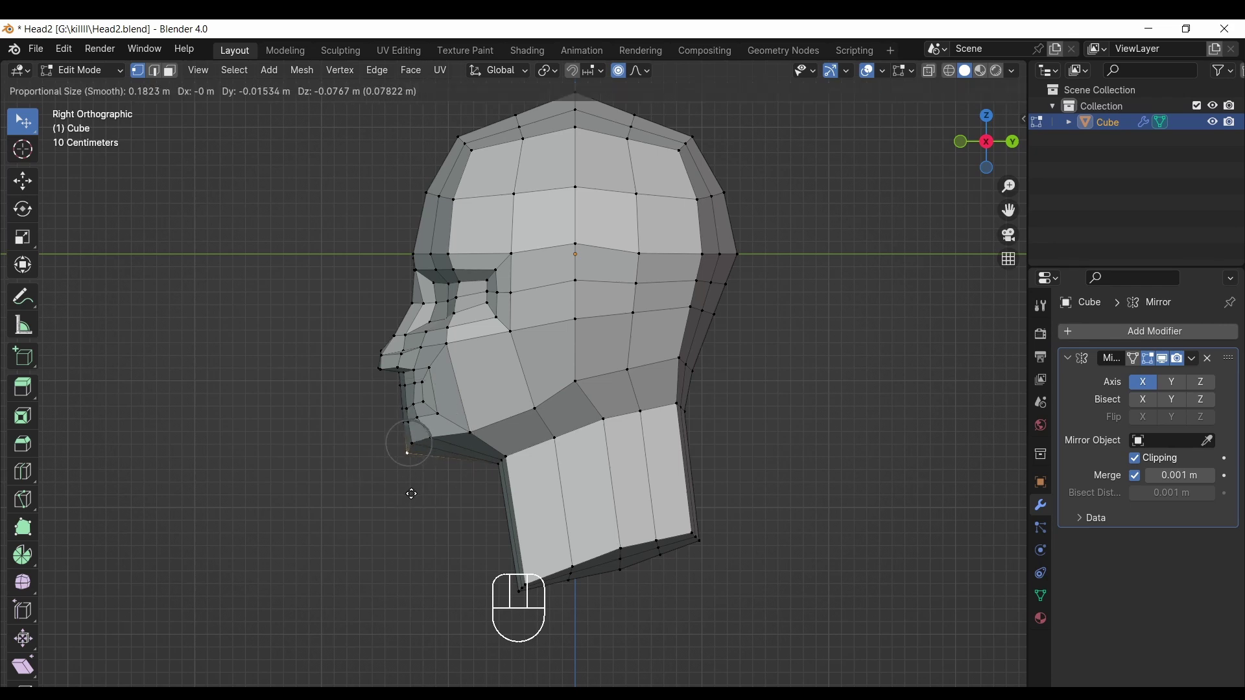
pyautogui.click(411, 493)
pyautogui.click(960, 142)
pyautogui.click(568, 448)
pyautogui.press('g')
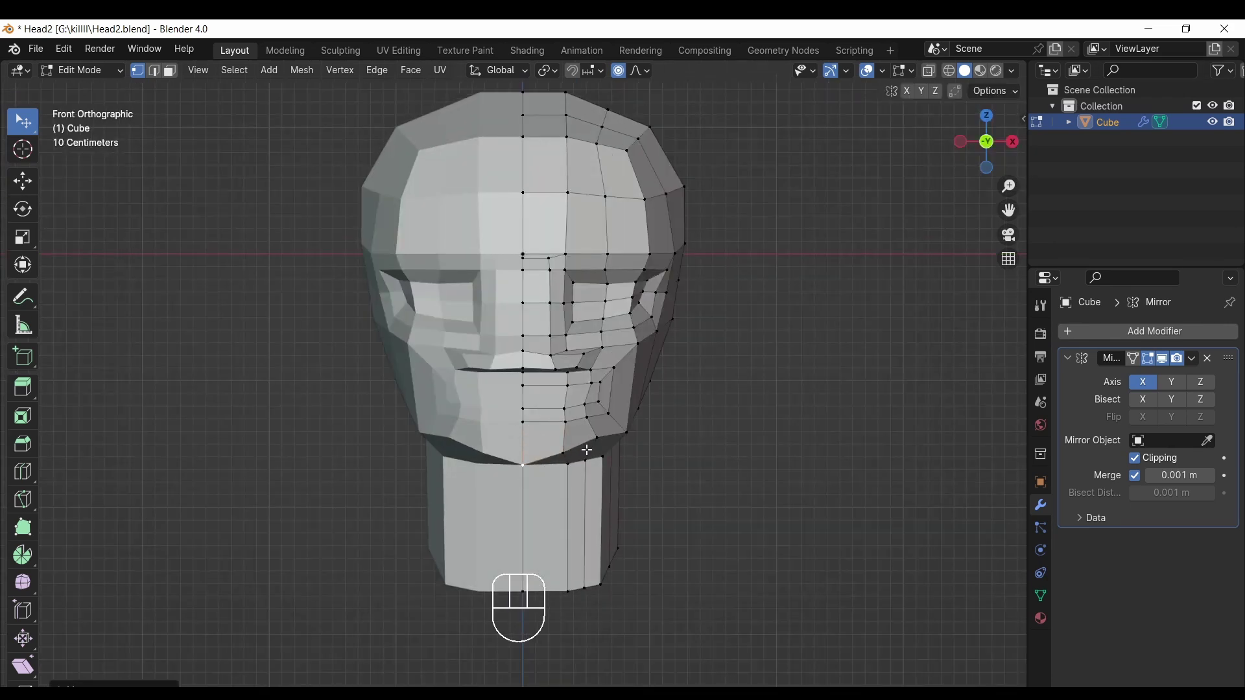
pyautogui.click(596, 458)
# Reposition the vertex beside the chin centre and the jaw corner vertex to smooth the jawline
pyautogui.moveTo(986, 141); pyautogui.dragTo(866, 138)
pyautogui.press('KP_1')
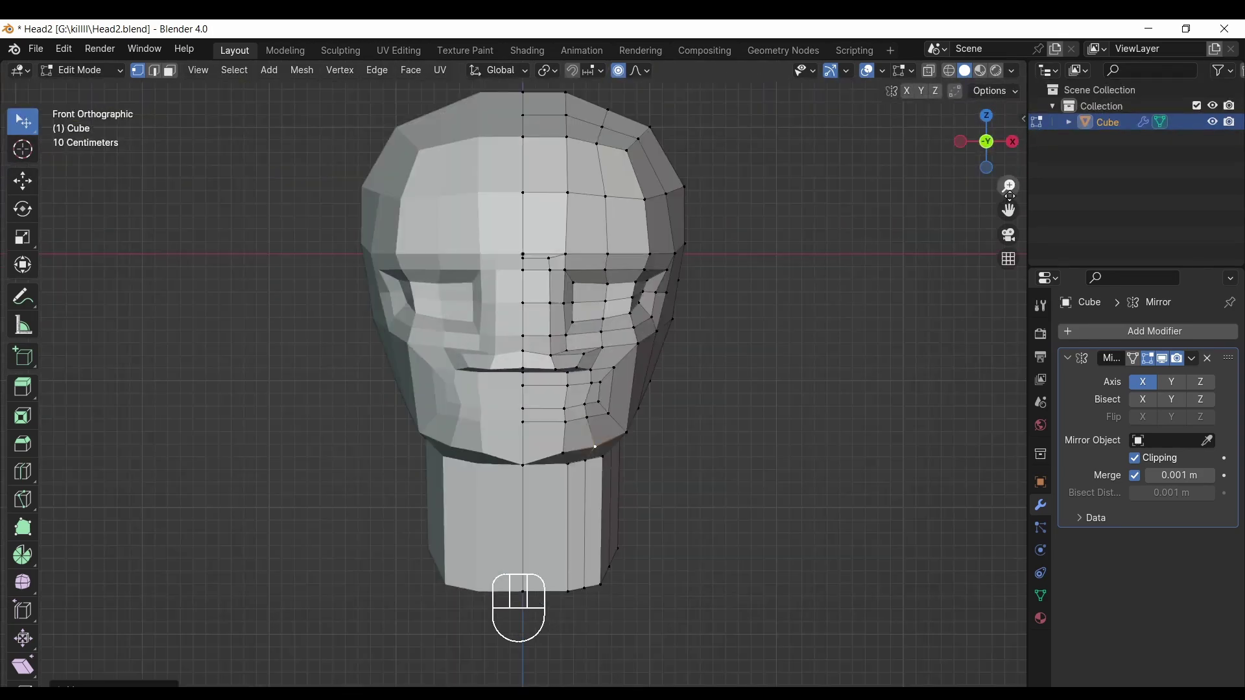
pyautogui.press('g')
pyautogui.click(562, 464)
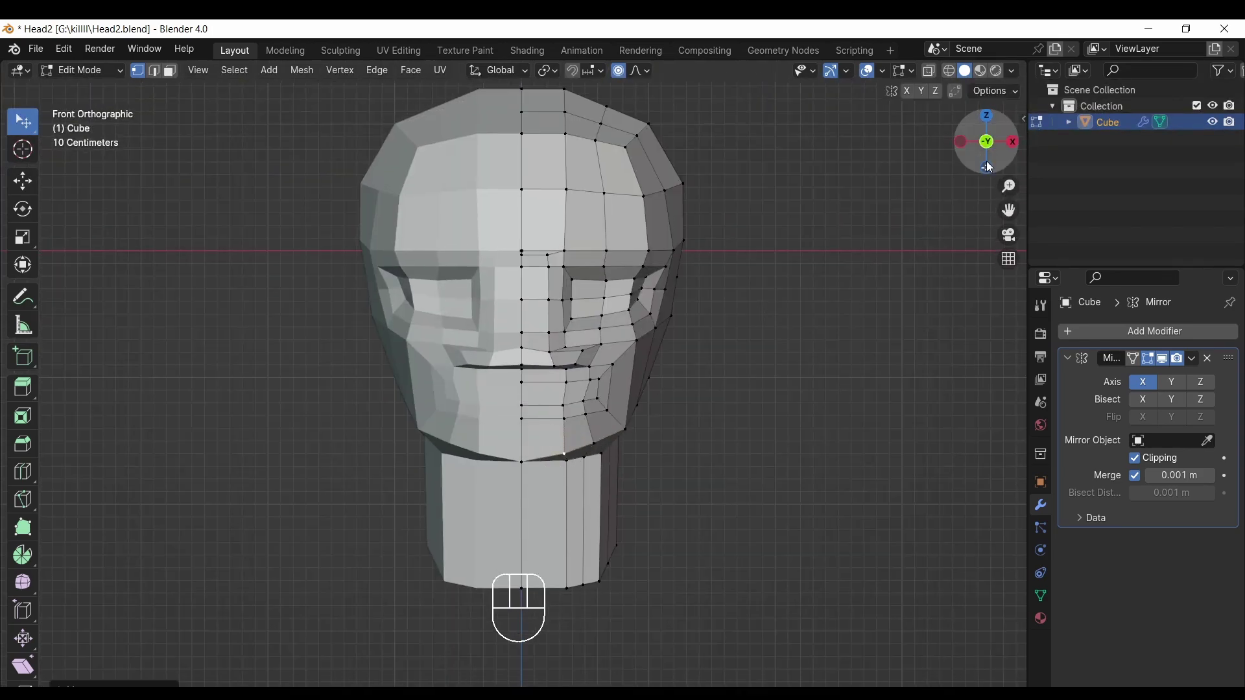
pyautogui.moveTo(986, 141); pyautogui.dragTo(765, 165)
pyautogui.press('g')
pyautogui.click(487, 465)
# Switch to edge selection and save the reshaped head to Head2.blend
pyautogui.moveTo(987, 142); pyautogui.dragTo(989, 174)
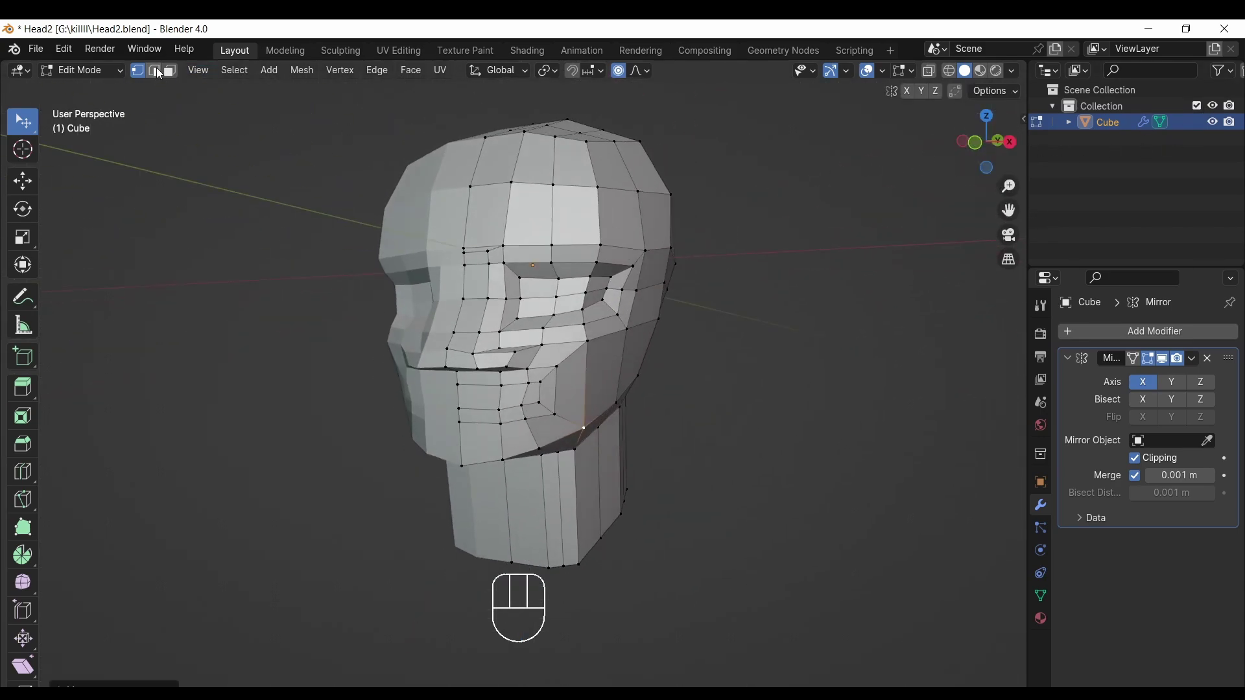
pyautogui.click(36, 50)
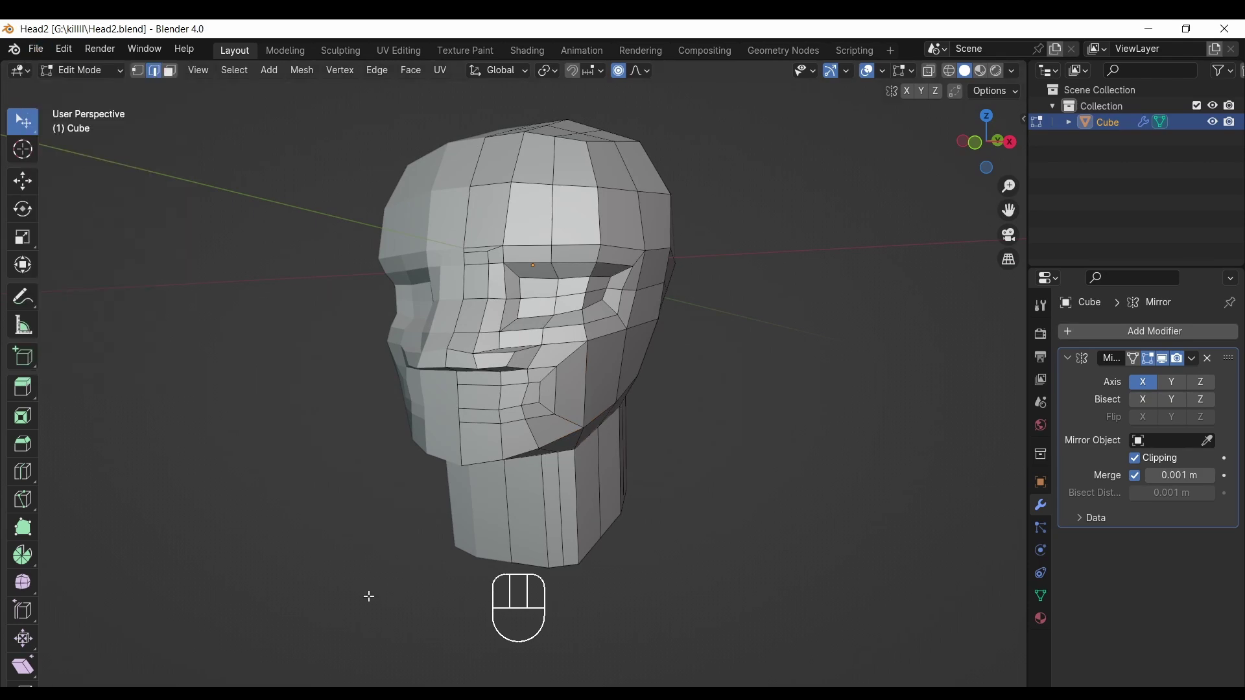